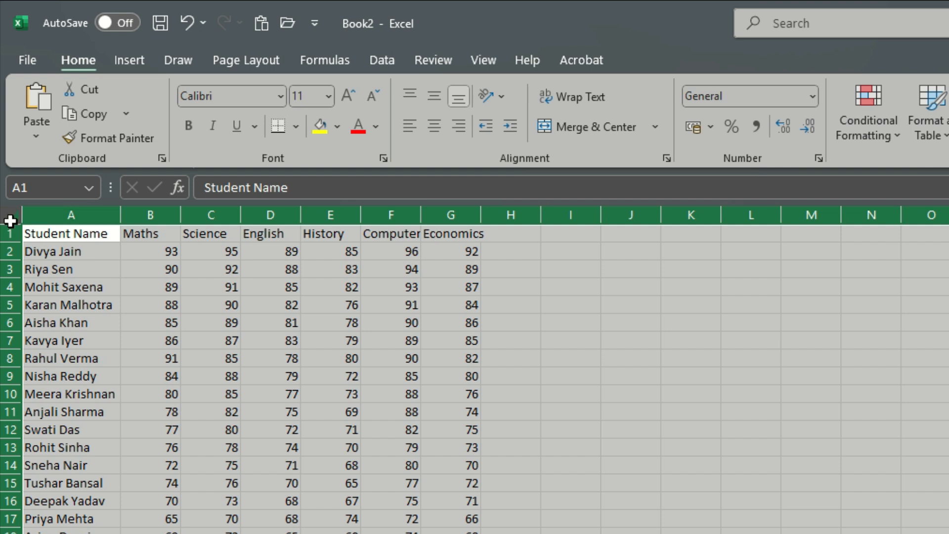
- Auto-fit the widths of all columns on the selected student marks sheet to their contents
{"action": "double_click", "coordinate": [116, 211]}
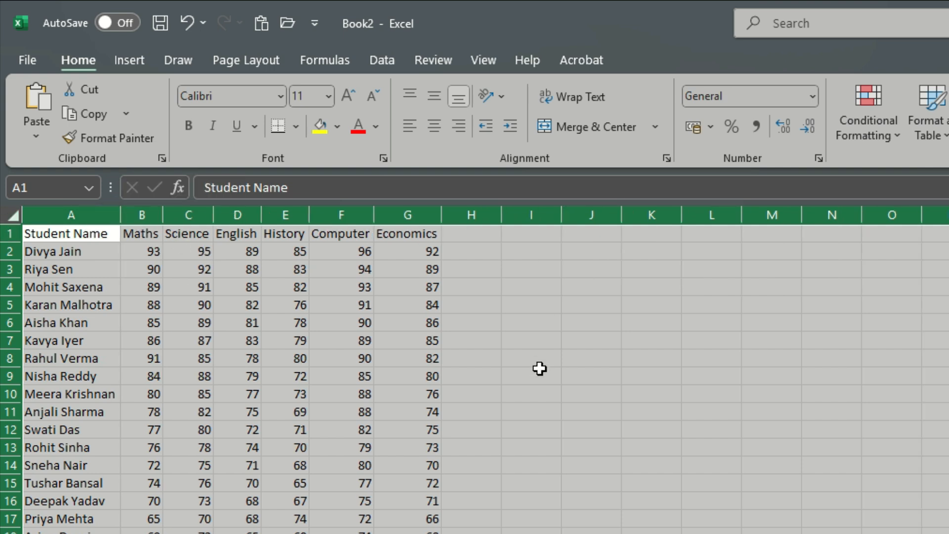
{"action": "left_click", "coordinate": [572, 447]}
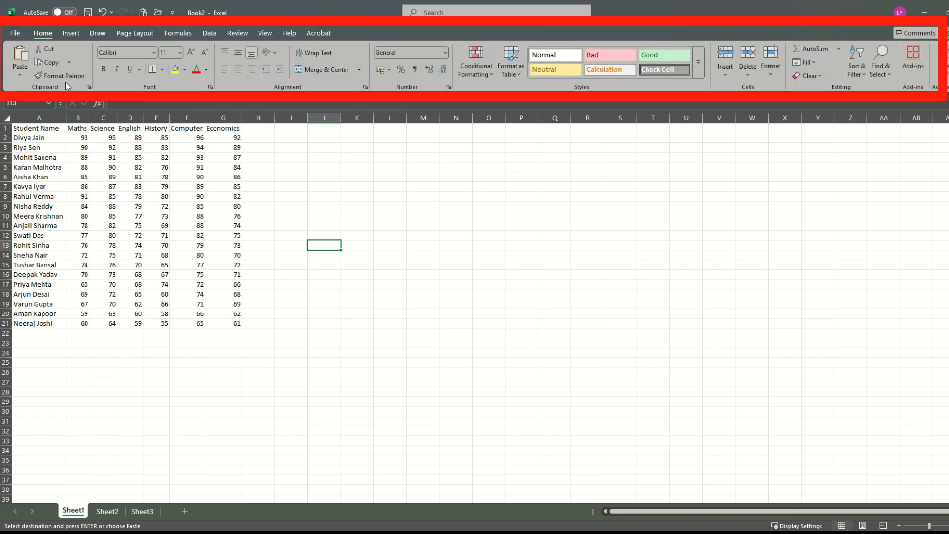
- Examine the command groups offered for inserting, drawing and page layout, and return to the home commands
{"action": "left_click", "coordinate": [70, 32]}
{"action": "left_click", "coordinate": [98, 32]}
{"action": "left_click", "coordinate": [131, 33]}
{"action": "left_click", "coordinate": [43, 32]}
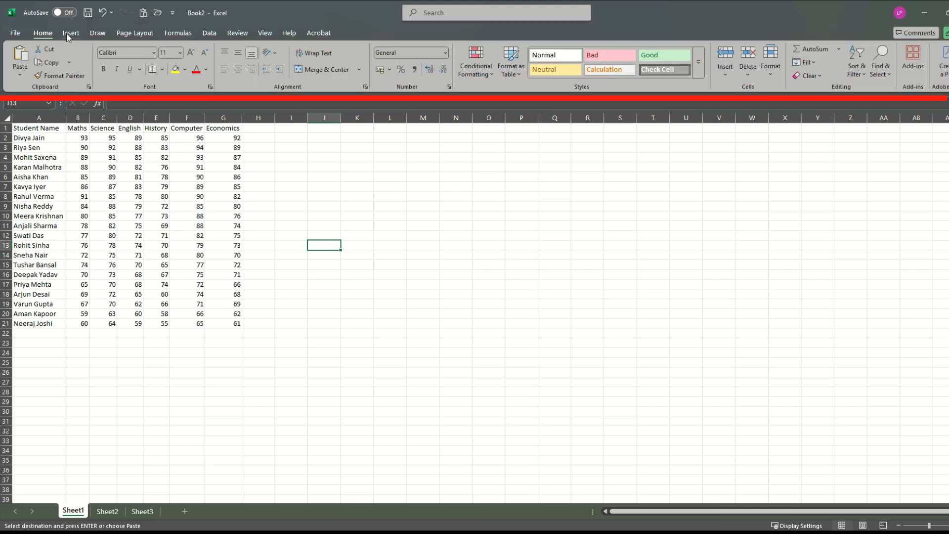
{"action": "left_click", "coordinate": [128, 32]}
{"action": "left_click", "coordinate": [43, 33]}
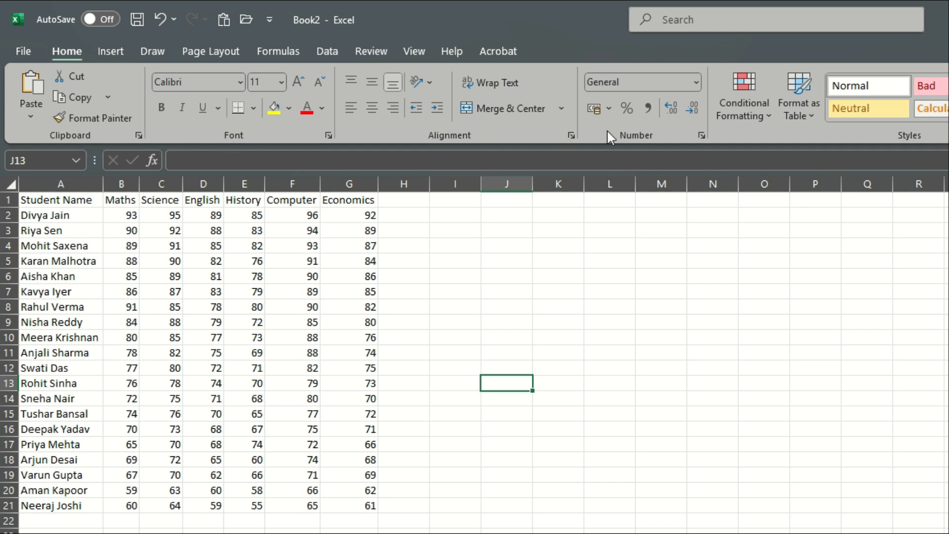
{"action": "left_click", "coordinate": [109, 52]}
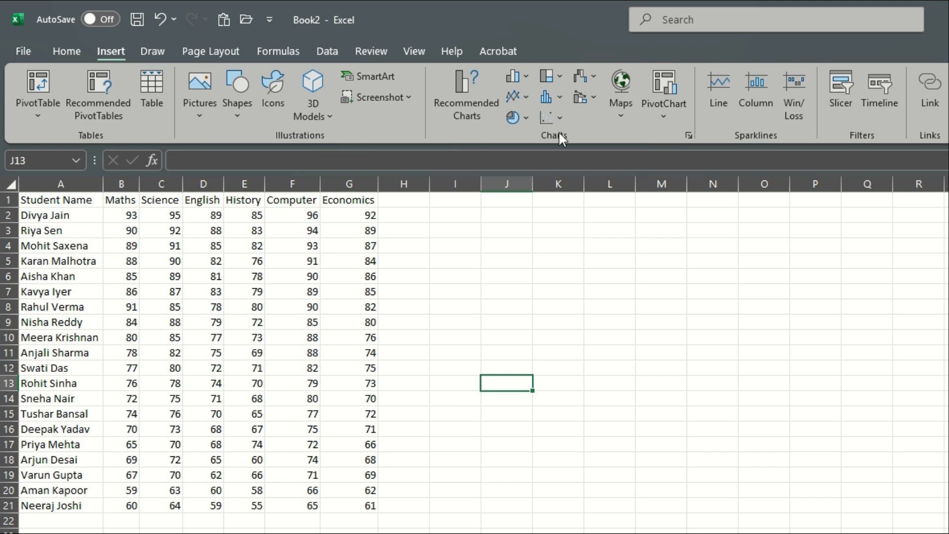
{"action": "left_click", "coordinate": [191, 51]}
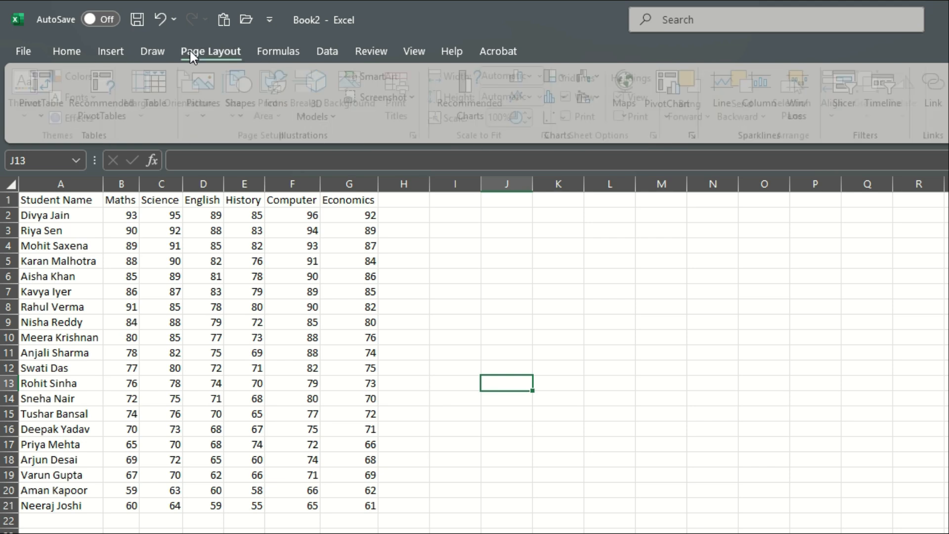
{"action": "left_click", "coordinate": [146, 55]}
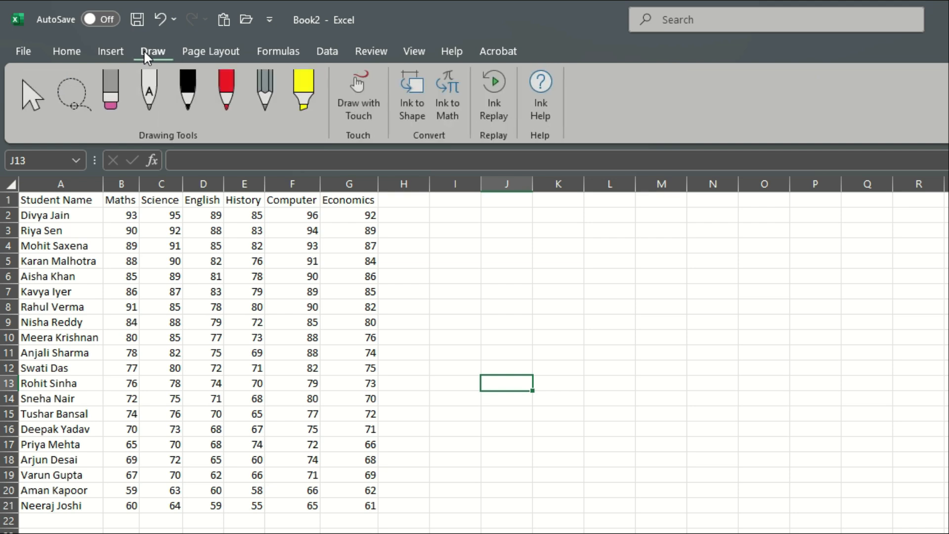
{"action": "left_click", "coordinate": [61, 55]}
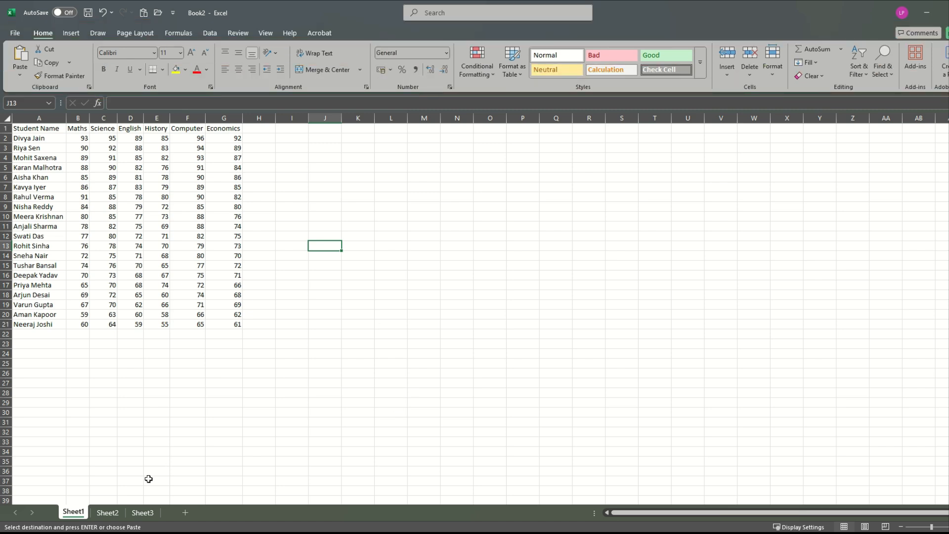
- Look through Sheet2 and Sheet3 and return to Sheet1
{"action": "left_click", "coordinate": [105, 517]}
{"action": "left_click", "coordinate": [142, 512]}
{"action": "left_click", "coordinate": [107, 513]}
{"action": "left_click", "coordinate": [83, 516]}
- Set the number of sheets included in new workbooks to 4 in the general options
{"action": "left_click", "coordinate": [14, 34]}
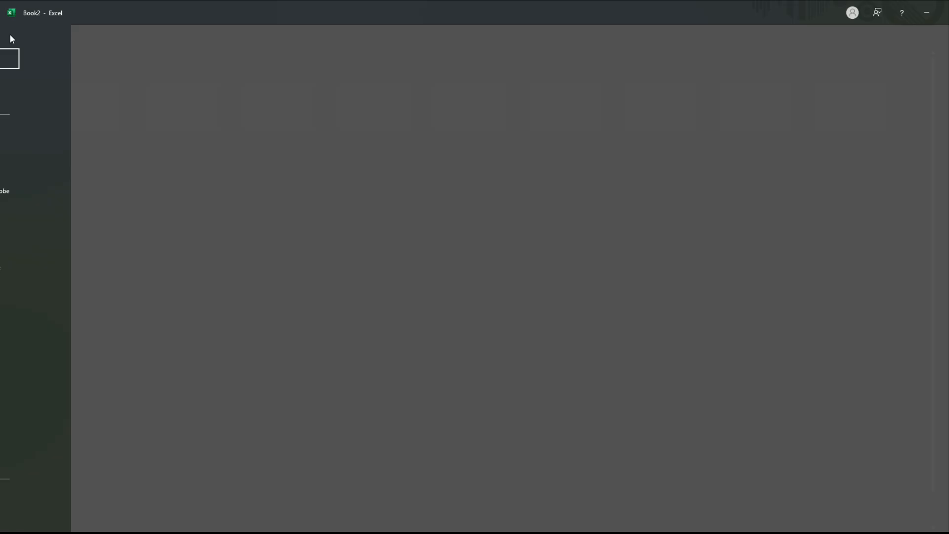
{"action": "left_click", "coordinate": [31, 514]}
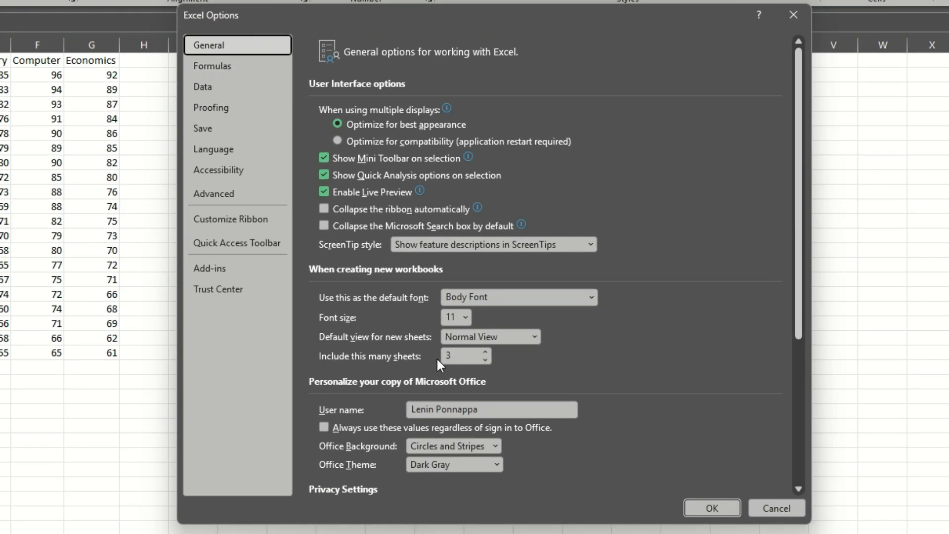
{"action": "left_click", "coordinate": [456, 355]}
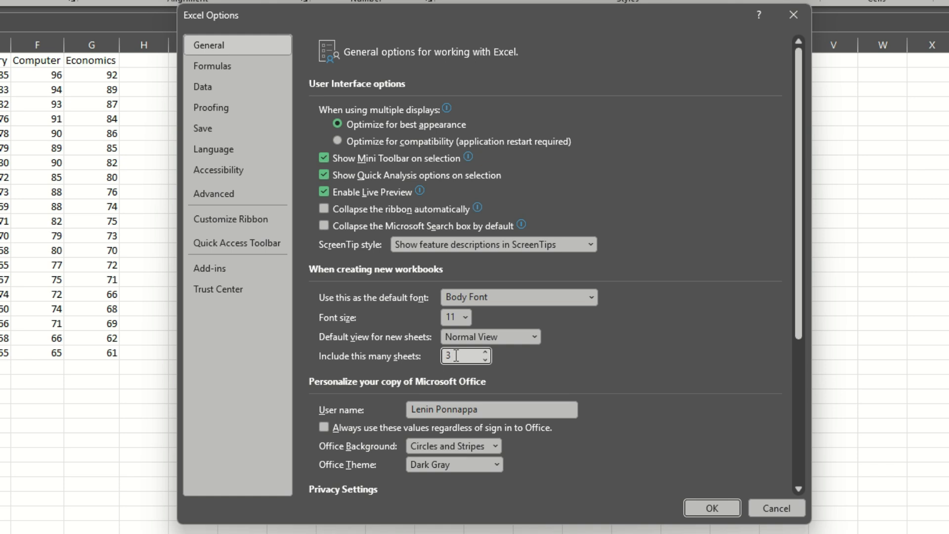
{"action": "left_click", "coordinate": [711, 506]}
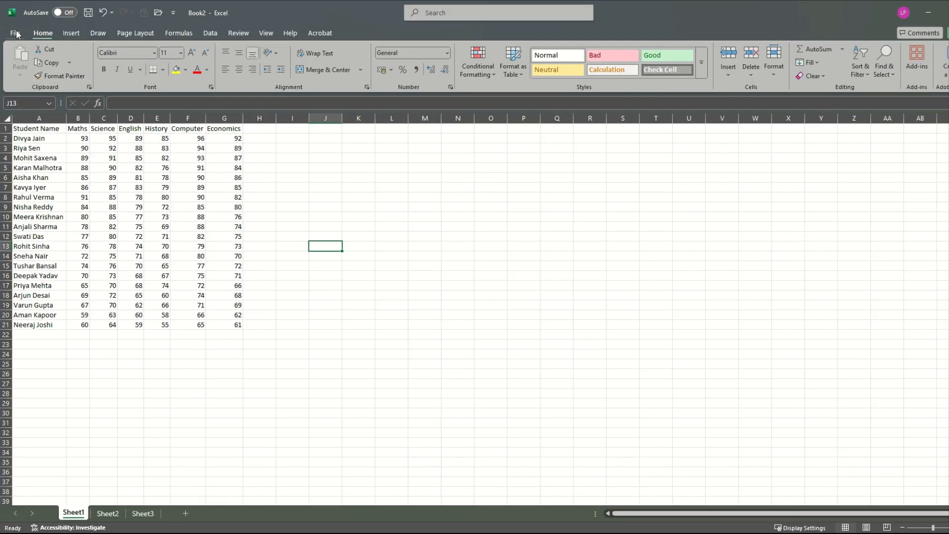
- Create a blank workbook and look through its sheets from Sheet4 back to Sheet1
{"action": "left_click", "coordinate": [18, 34]}
{"action": "left_click", "coordinate": [35, 79]}
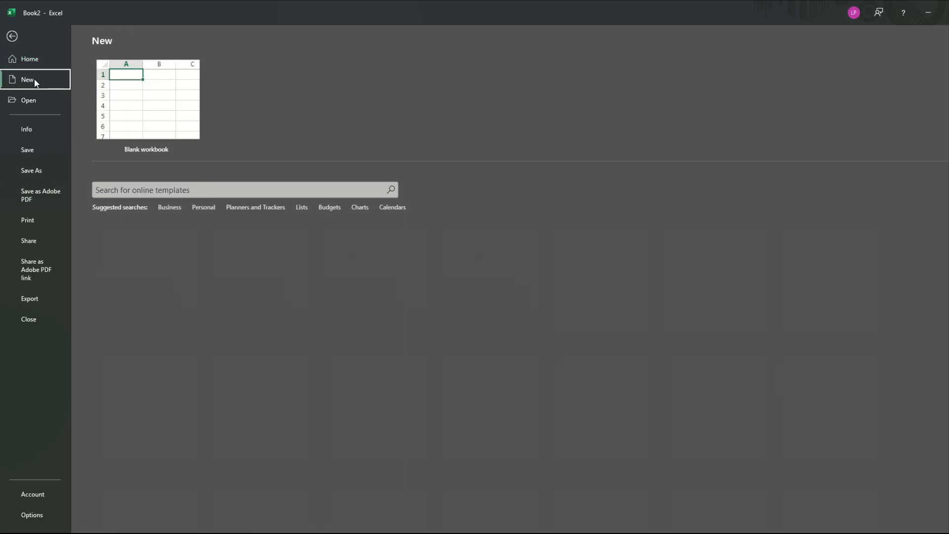
{"action": "left_click", "coordinate": [124, 107]}
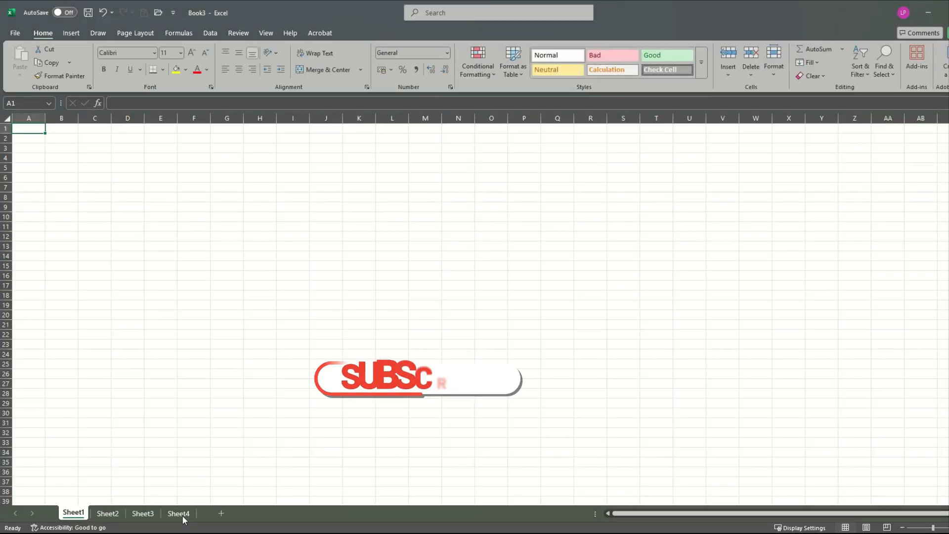
{"action": "left_click", "coordinate": [178, 513]}
{"action": "key", "text": "ctrl+Page_Up"}
{"action": "key", "text": "ctrl+Page_Up"}
{"action": "key", "text": "ctrl+Page_Up"}
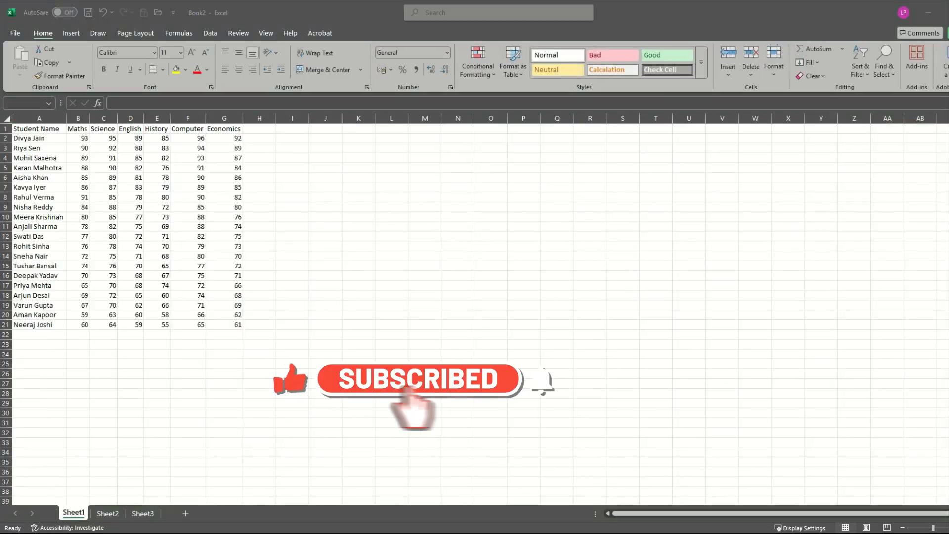
- Return to the Book2 marks sheet, zoom in so the table is easier to read, and select cell A1
{"action": "left_click", "coordinate": [391, 256]}
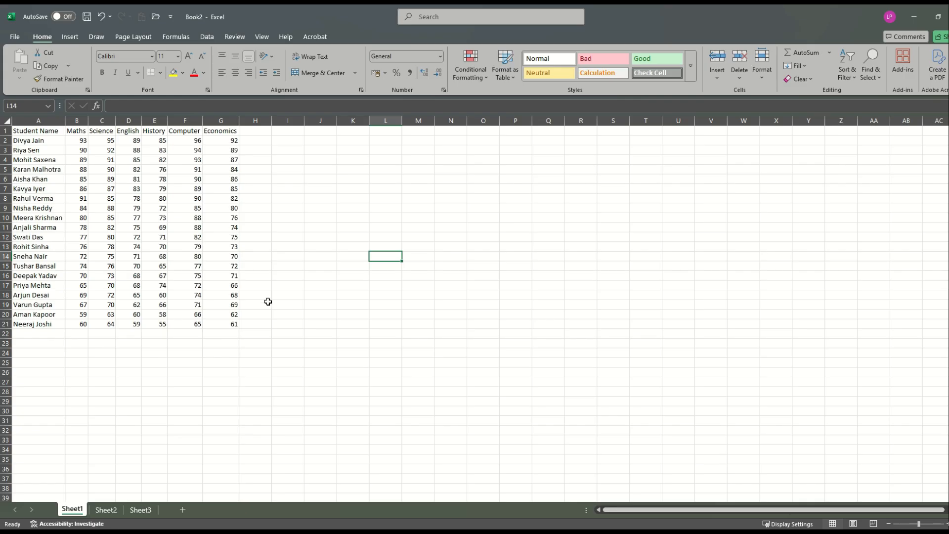
{"action": "left_click", "coordinate": [153, 218]}
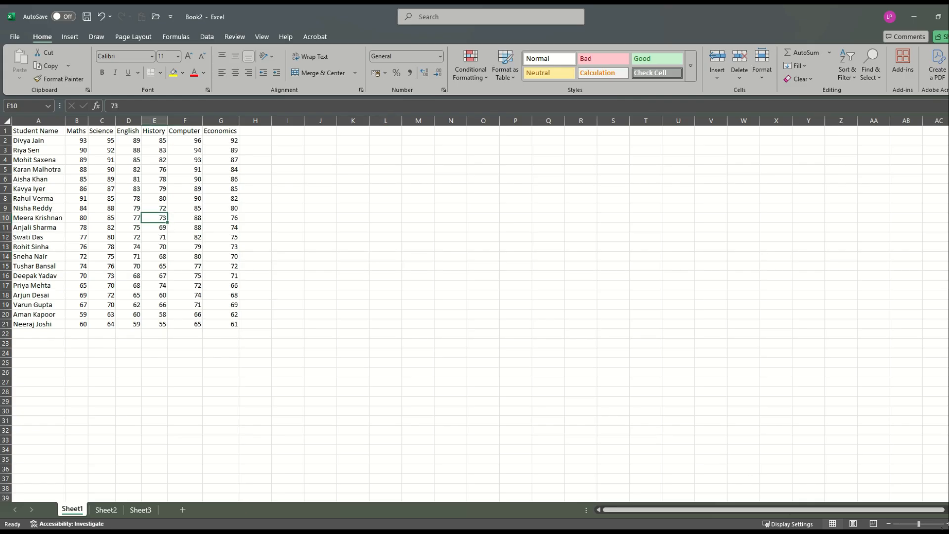
{"action": "left_click_drag", "start_coordinate": [919, 527], "coordinate": [923, 525]}
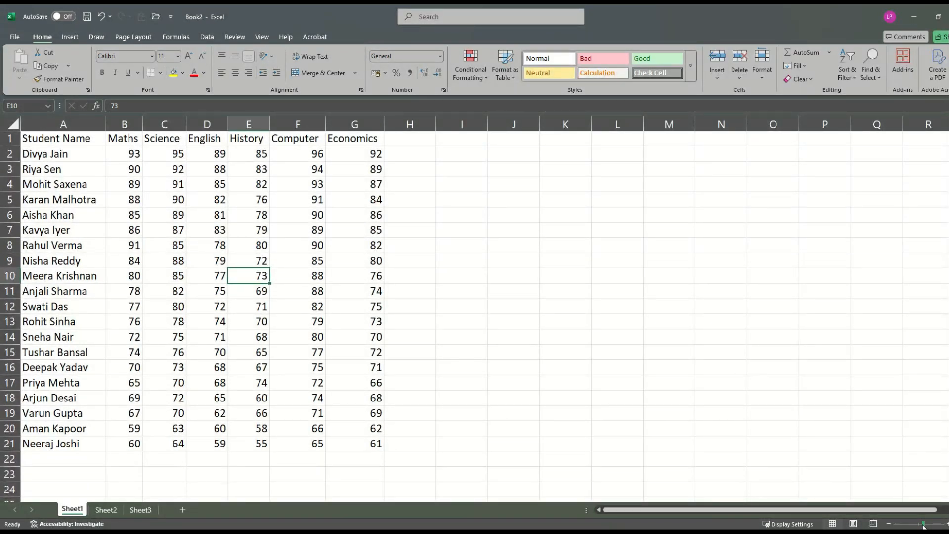
{"action": "left_click_drag", "start_coordinate": [923, 526], "coordinate": [922, 527]}
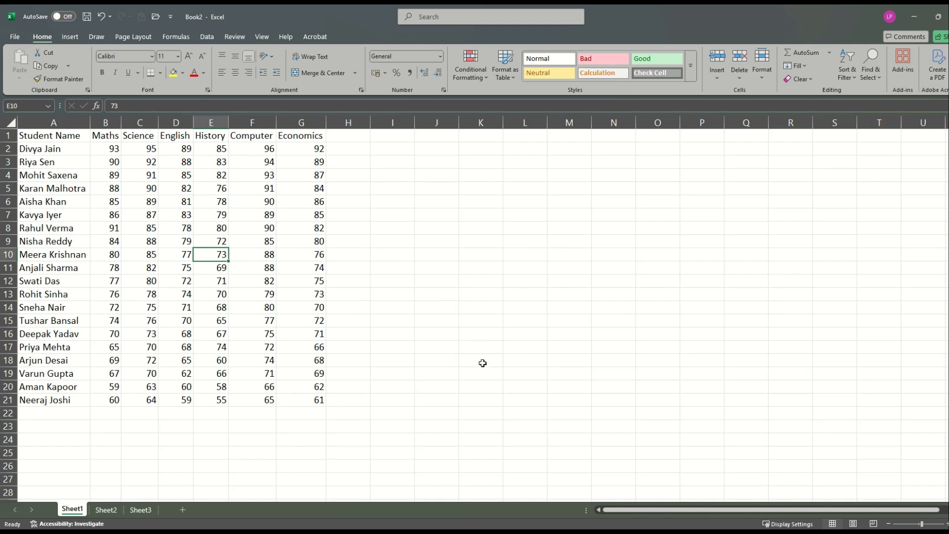
{"action": "left_click_drag", "start_coordinate": [922, 527], "coordinate": [922, 527]}
{"action": "left_click", "coordinate": [435, 366]}
{"action": "key", "text": "ctrl+Home"}
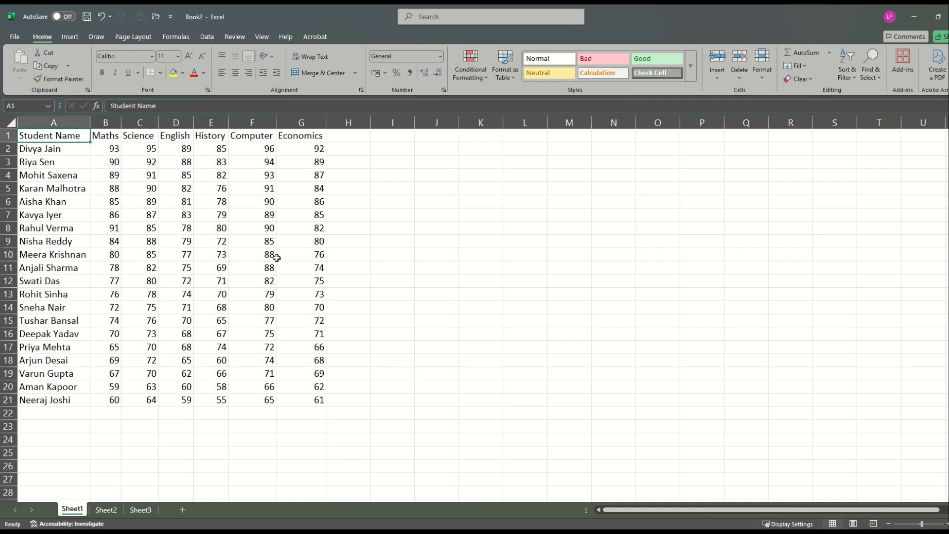
- Centre the contents of the marks table A1:G21 horizontally and vertically
{"action": "left_click_drag", "start_coordinate": [74, 141], "coordinate": [306, 398]}
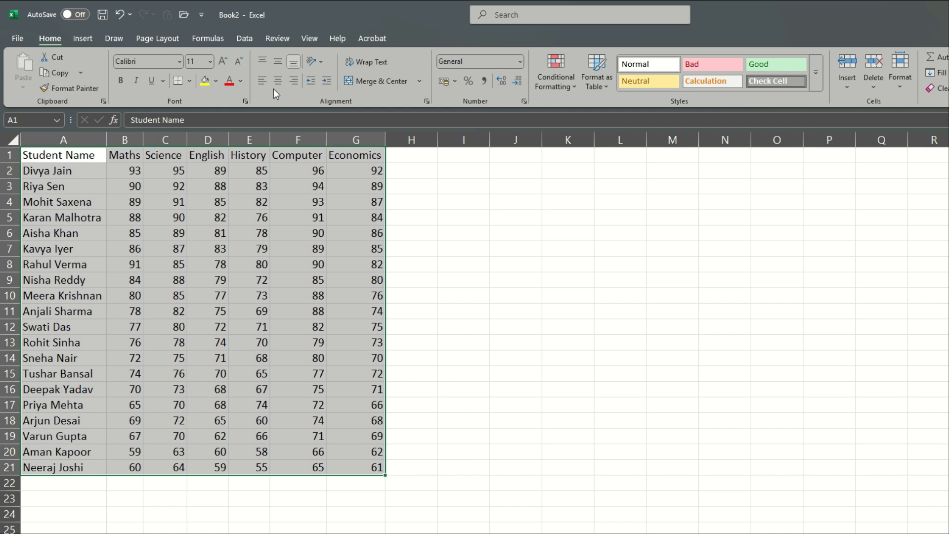
{"action": "left_click", "coordinate": [267, 79]}
{"action": "left_click", "coordinate": [290, 245]}
- Fill the header row A1:G1 with a light gold theme colour
{"action": "left_click_drag", "start_coordinate": [64, 150], "coordinate": [356, 154]}
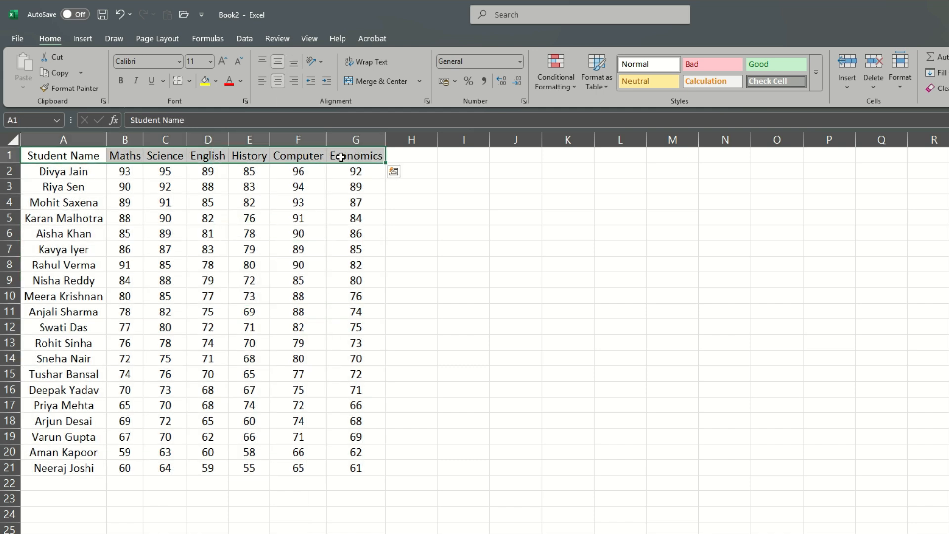
{"action": "left_click", "coordinate": [215, 81]}
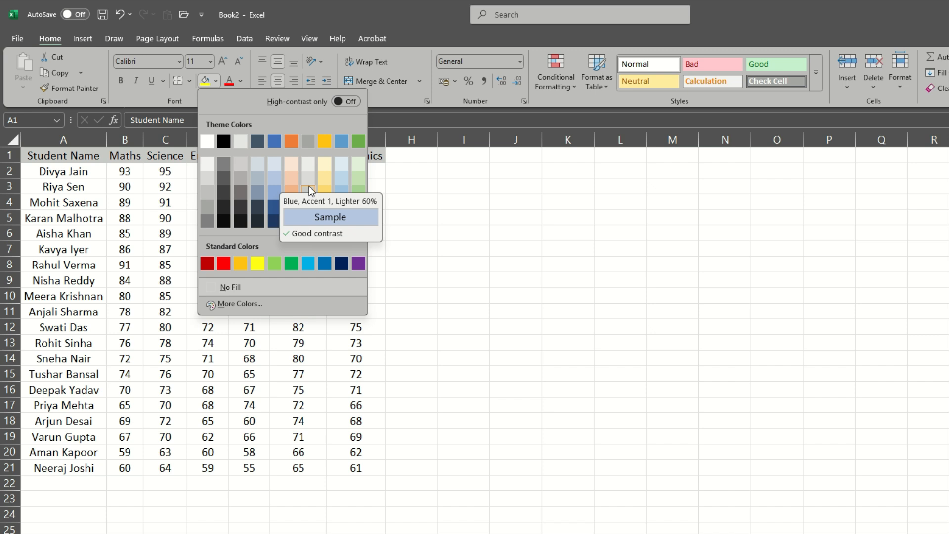
{"action": "left_click", "coordinate": [327, 191]}
{"action": "left_click", "coordinate": [464, 202]}
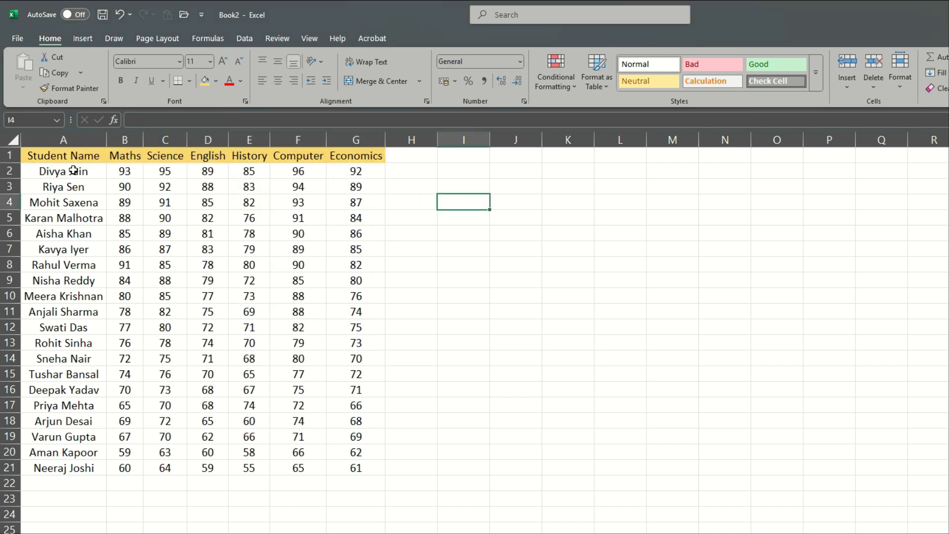
- Try all borders on the marks table A1:G21 and undo them
{"action": "left_click_drag", "start_coordinate": [78, 156], "coordinate": [357, 469]}
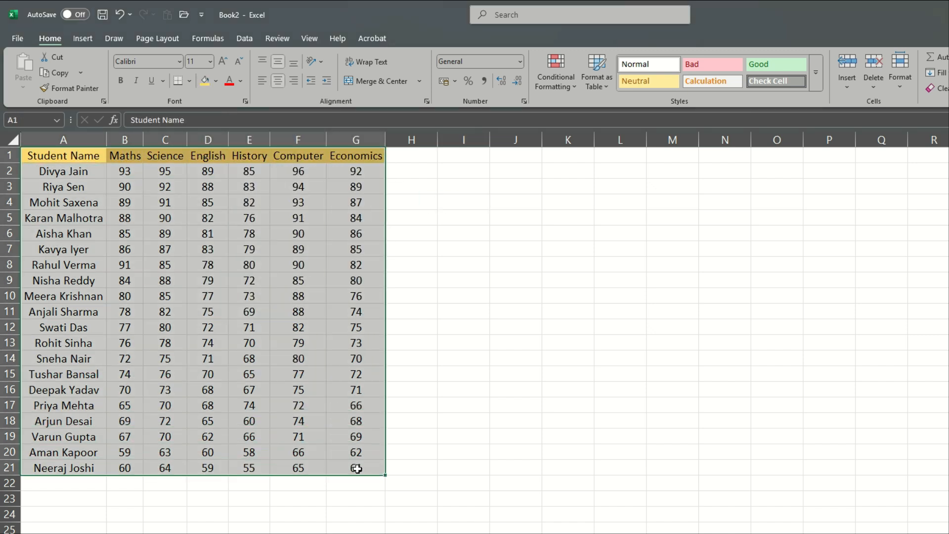
{"action": "left_click", "coordinate": [190, 82]}
{"action": "left_click", "coordinate": [218, 203]}
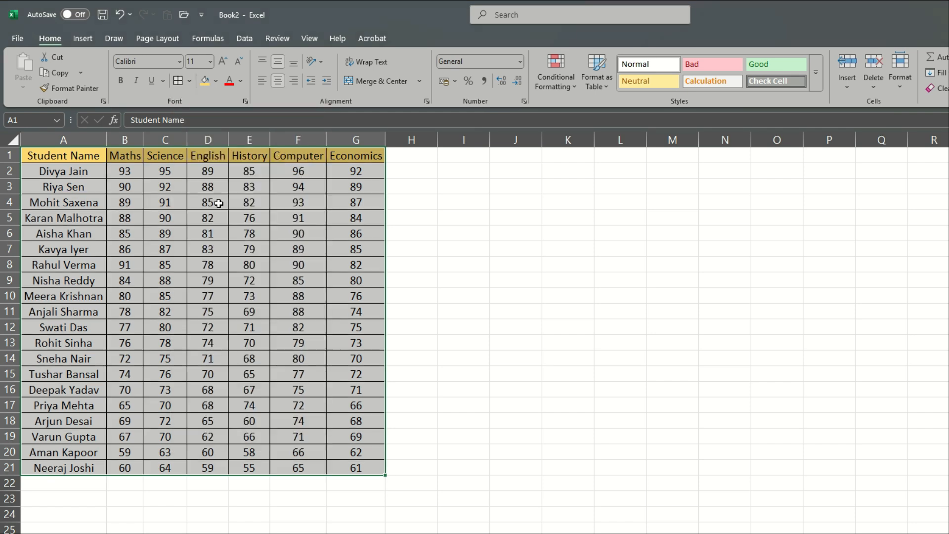
{"action": "left_click", "coordinate": [527, 295]}
{"action": "key", "text": "ctrl+z"}
{"action": "left_click", "coordinate": [568, 466]}
- Apply all borders to every cell of the marks table A1:G21
{"action": "left_click_drag", "start_coordinate": [70, 153], "coordinate": [356, 467]}
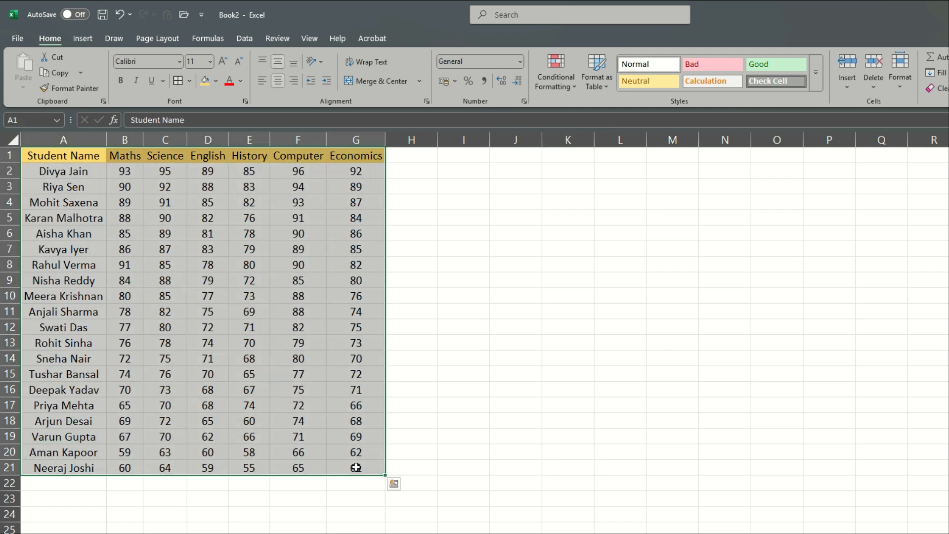
{"action": "key", "text": "alt"}
{"action": "key", "text": "h"}
{"action": "key", "text": "b"}
{"action": "key", "text": "a"}
{"action": "left_click", "coordinate": [620, 498]}
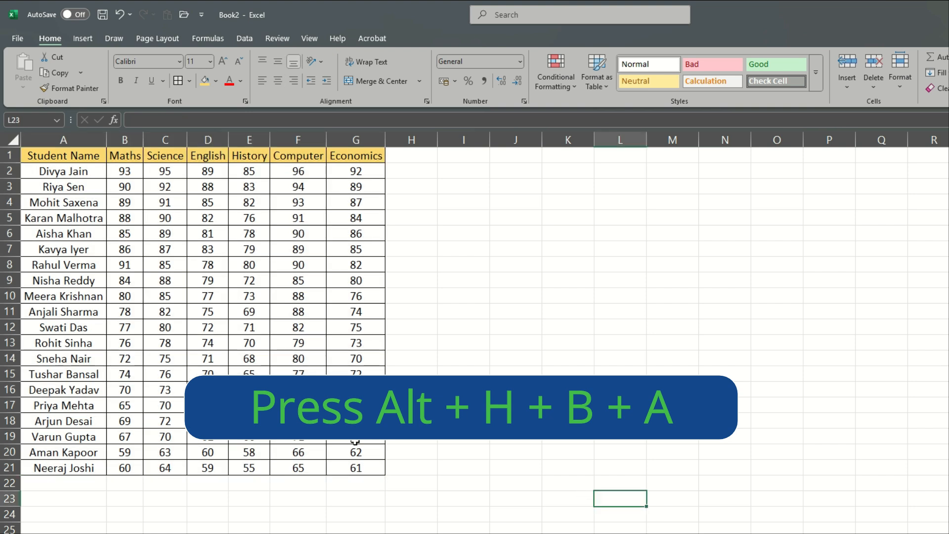
{"action": "left_click_drag", "start_coordinate": [76, 155], "coordinate": [379, 462]}
{"action": "left_click", "coordinate": [464, 435]}
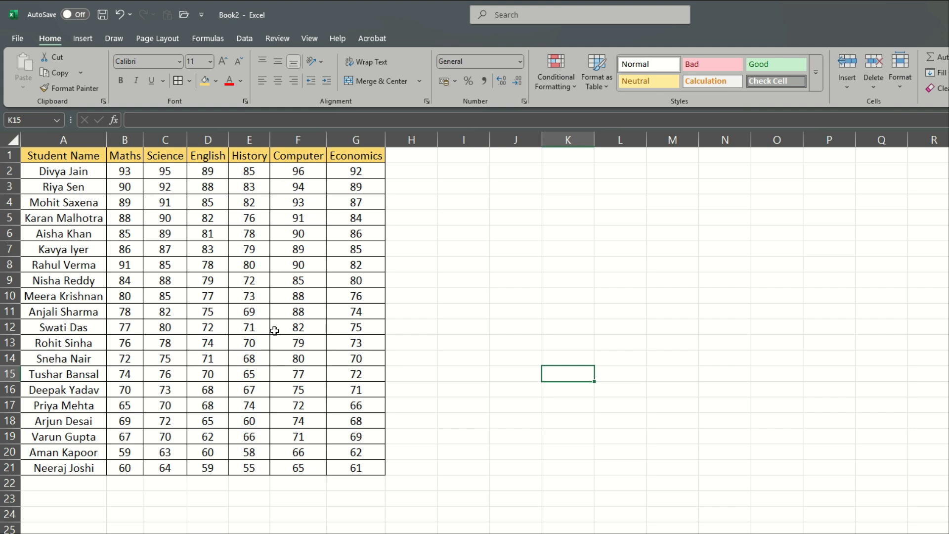
{"action": "left_click", "coordinate": [652, 296]}
- Enter the header "Total Marks" in cell H1 and auto-fit the width of column H
{"action": "left_click", "coordinate": [414, 157]}
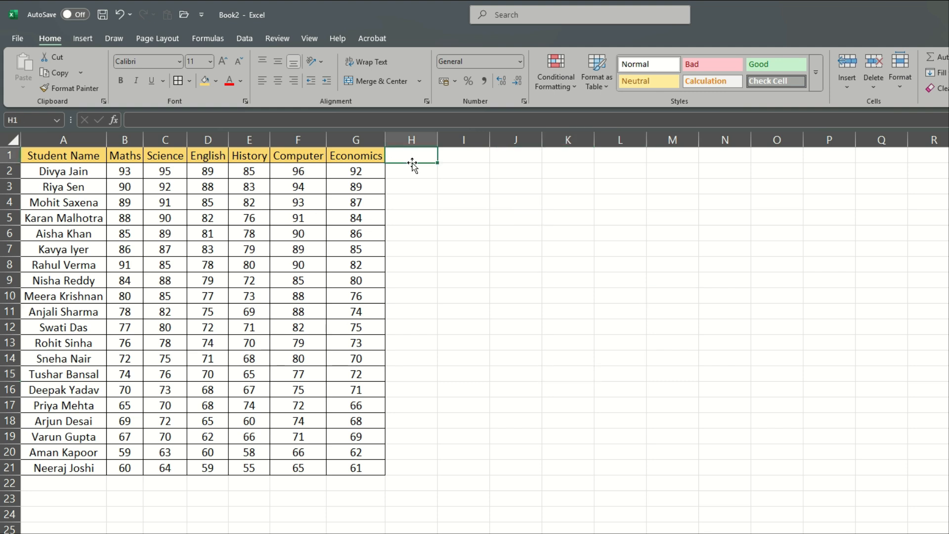
{"action": "type", "text": "Tota"}
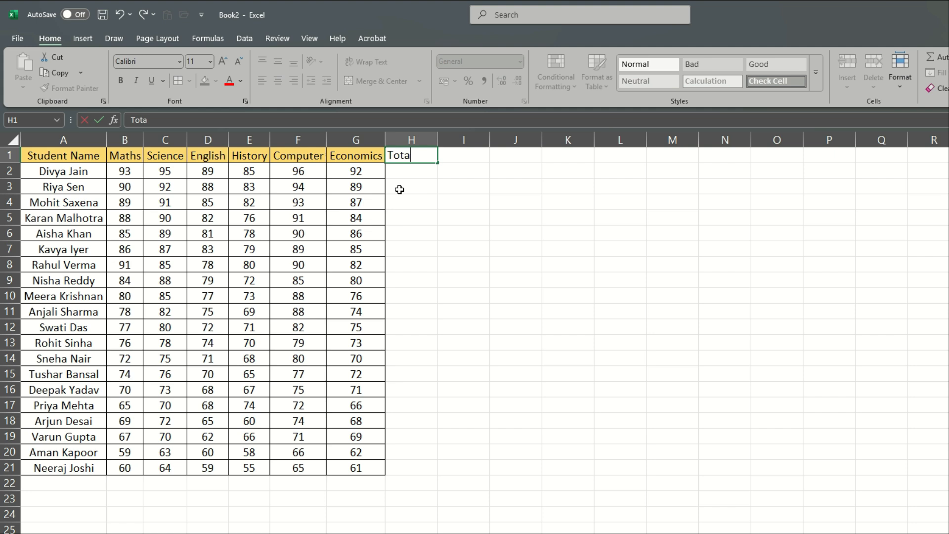
{"action": "type", "text": "l Marks"}
{"action": "key", "text": "Return"}
{"action": "left_click", "coordinate": [458, 201]}
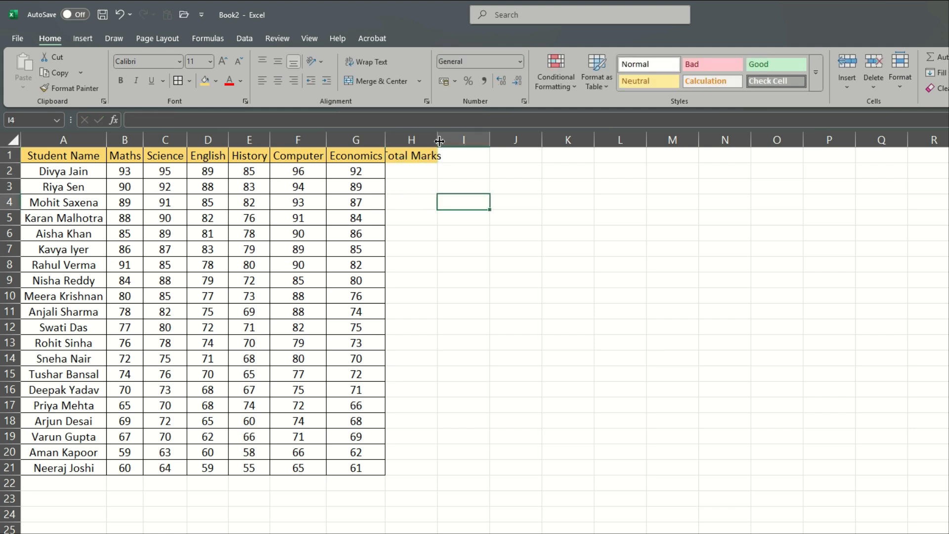
{"action": "double_click", "coordinate": [438, 139]}
- Apply all borders to the Total Marks column, cells H1:H21
{"action": "left_click_drag", "start_coordinate": [418, 154], "coordinate": [418, 461]}
{"action": "key", "text": "alt"}
{"action": "key", "text": "h"}
{"action": "key", "text": "b"}
{"action": "key", "text": "a"}
{"action": "left_click", "coordinate": [685, 403]}
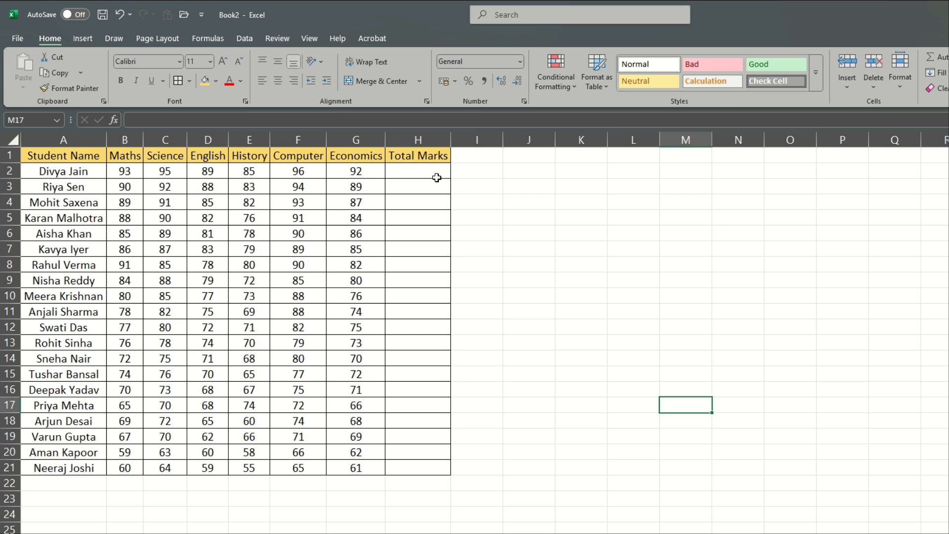
- Enter the formula =SUM(B2:G2) in cell H2 to total the first student's marks
{"action": "left_click", "coordinate": [430, 174]}
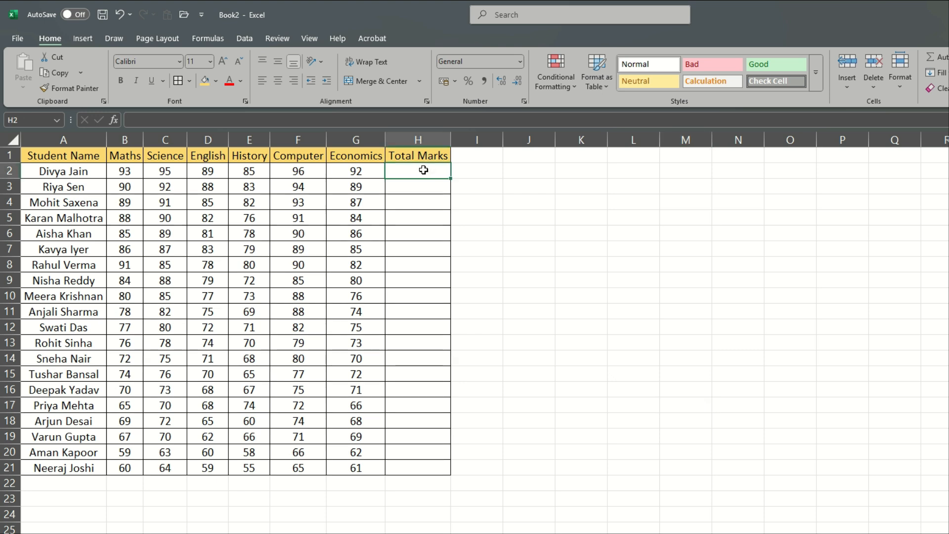
{"action": "type", "text": "="}
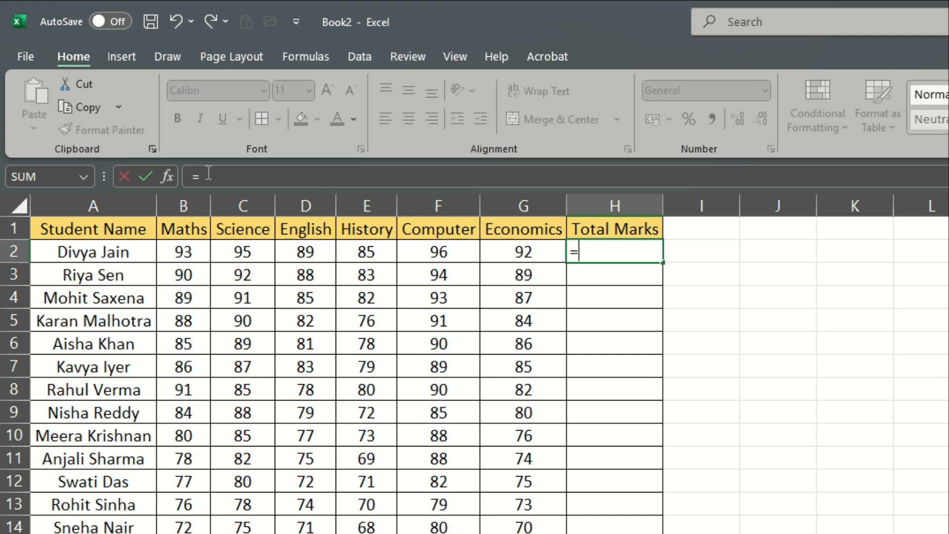
{"action": "type", "text": "SUM"}
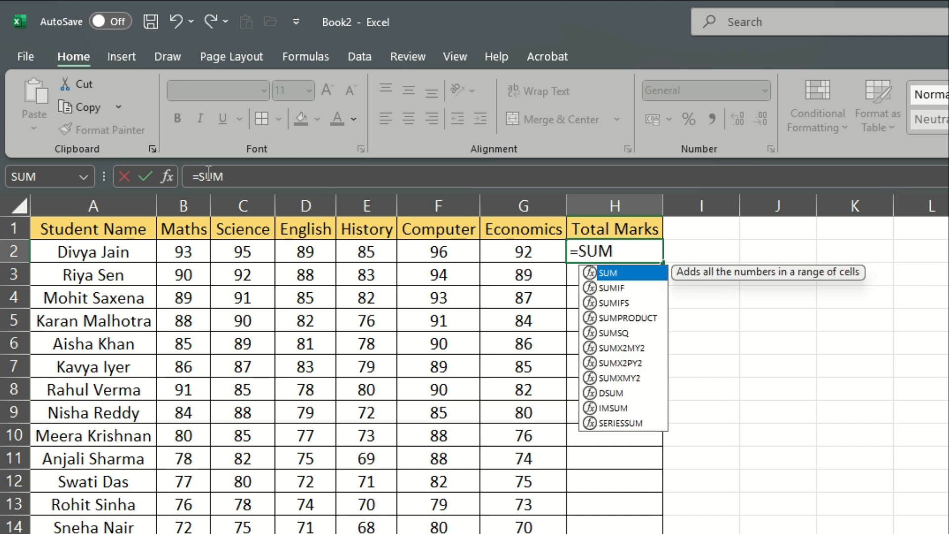
{"action": "type", "text": "("}
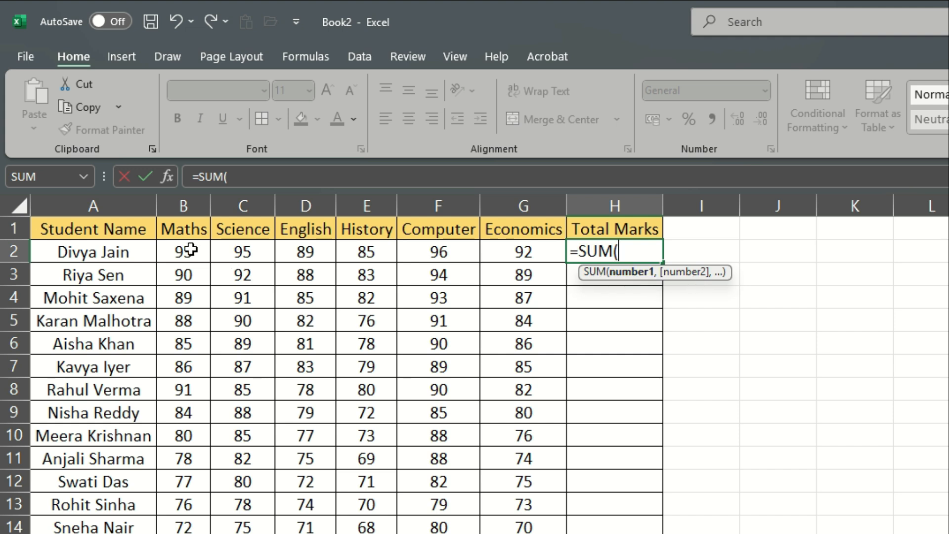
{"action": "left_click_drag", "start_coordinate": [191, 249], "coordinate": [502, 250]}
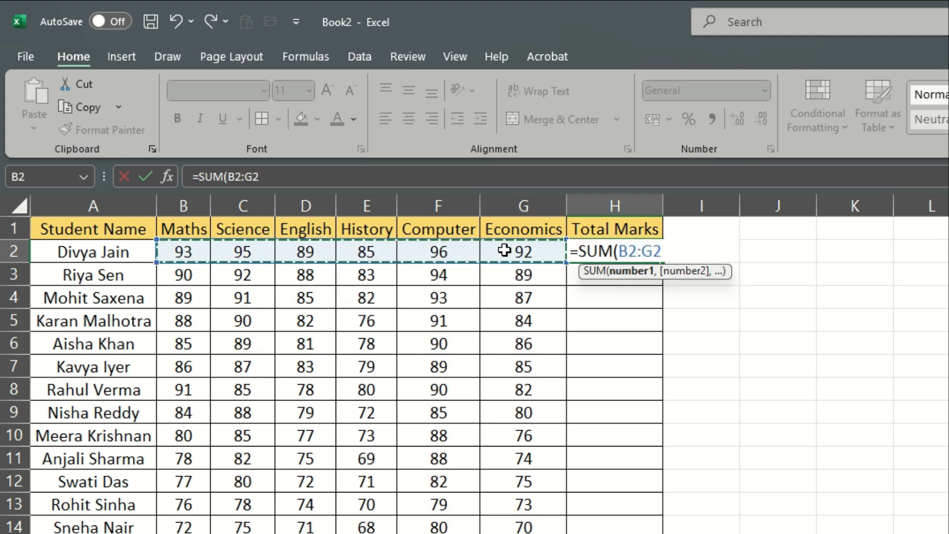
{"action": "type", "text": ")"}
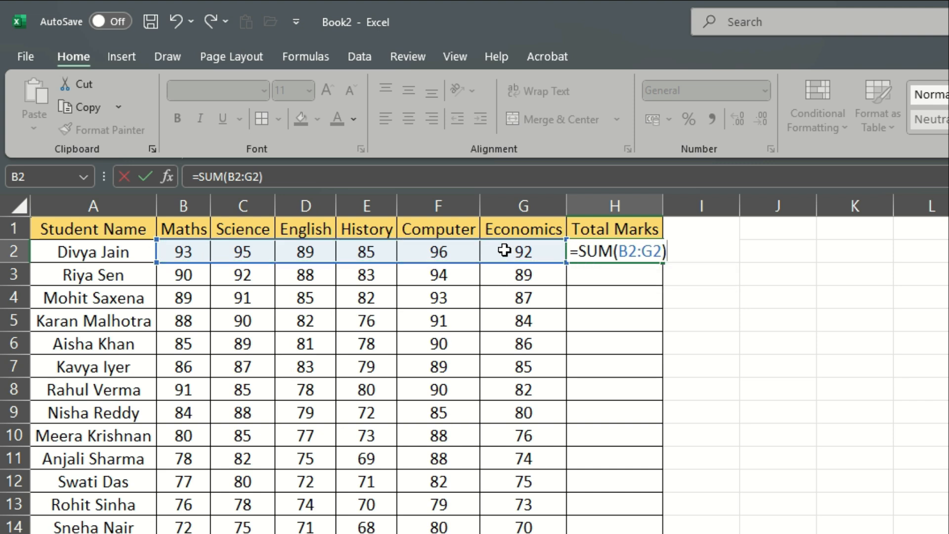
{"action": "key", "text": "Return"}
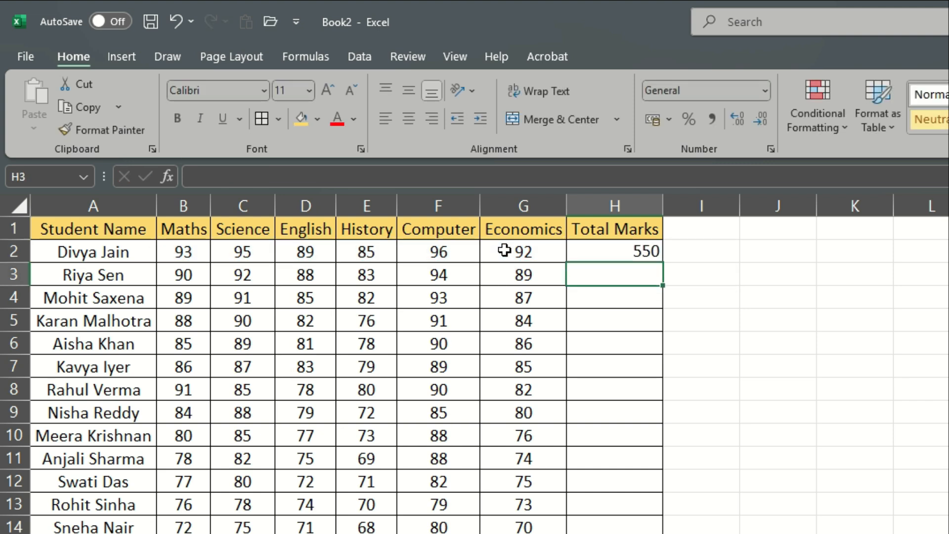
- Try replacing the range in H2's SUM formula with separate cell references separated by commas, starting with B2,C2
{"action": "left_click", "coordinate": [616, 255]}
{"action": "left_click", "coordinate": [306, 170]}
{"action": "key", "text": "BackSpace"}
{"action": "key", "text": "BackSpace"}
{"action": "key", "text": "BackSpace"}
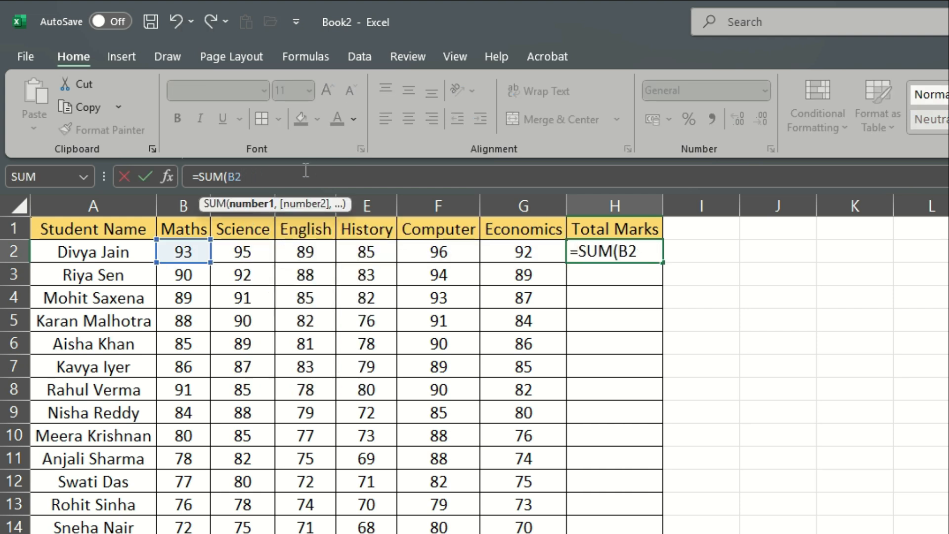
{"action": "type", "text": ","}
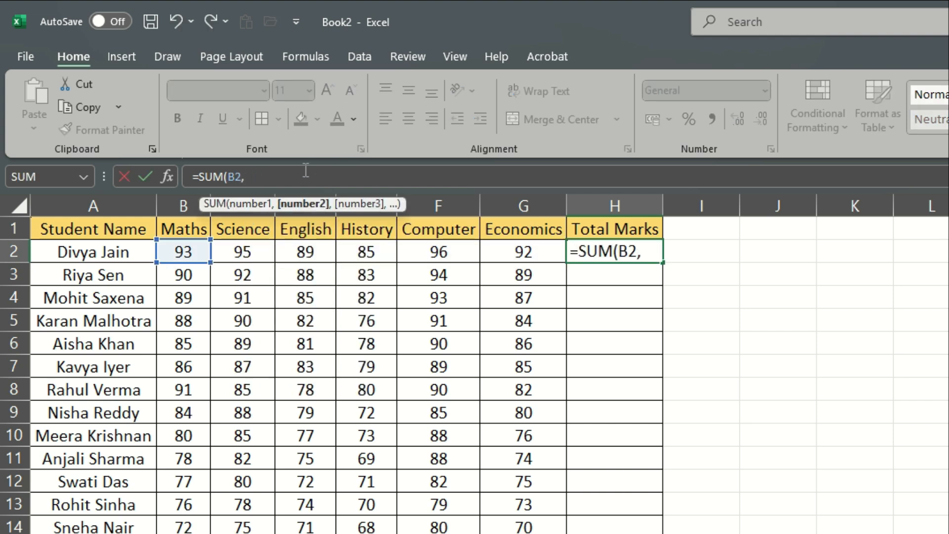
{"action": "left_click", "coordinate": [243, 251]}
{"action": "type", "text": ","}
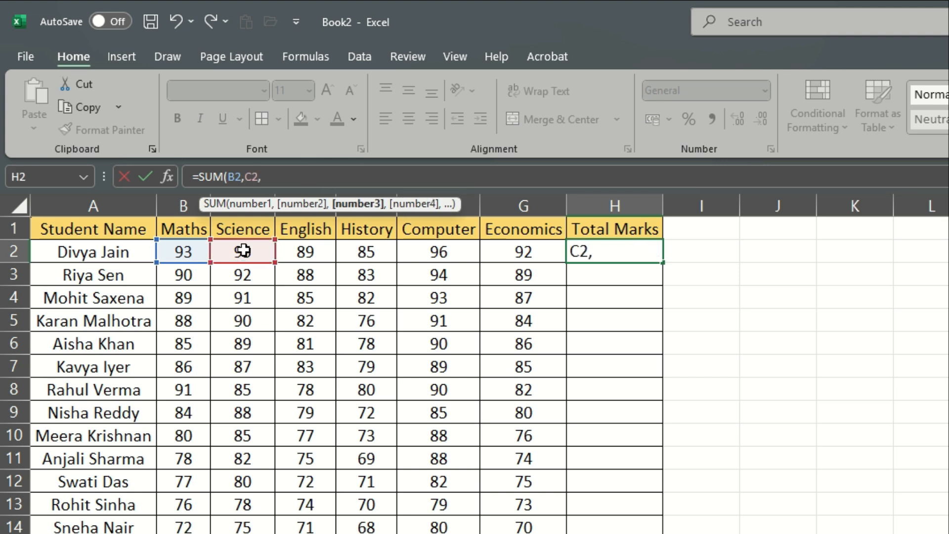
{"action": "left_click", "coordinate": [315, 248]}
- Remove the separate references from H2's SUM formula and restore the range B2:G2
{"action": "key", "text": "BackSpace"}
{"action": "key", "text": "BackSpace"}
{"action": "key", "text": "BackSpace"}
{"action": "key", "text": "BackSpace"}
{"action": "key", "text": "BackSpace"}
{"action": "key", "text": "BackSpace"}
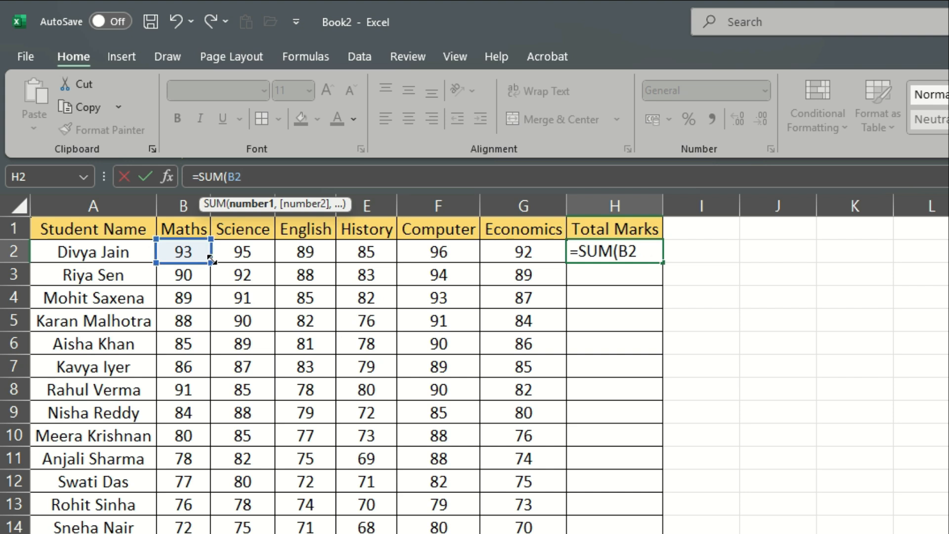
{"action": "left_click_drag", "start_coordinate": [210, 261], "coordinate": [563, 265]}
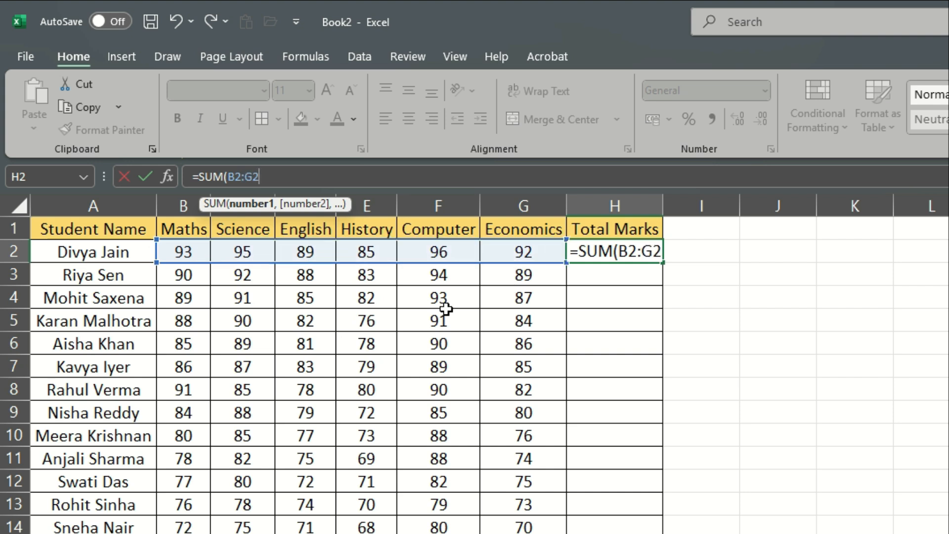
{"action": "type", "text": ")"}
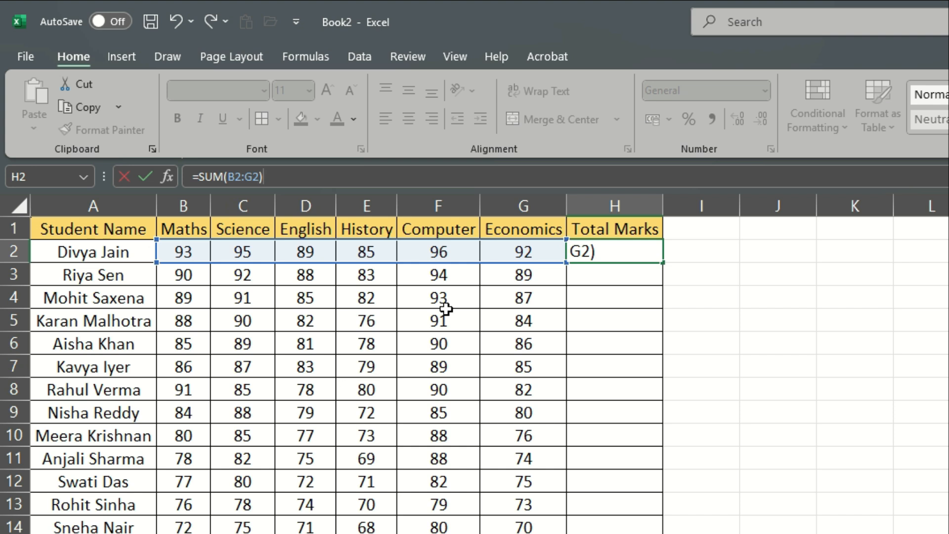
{"action": "key", "text": "Return"}
{"action": "left_click", "coordinate": [615, 251]}
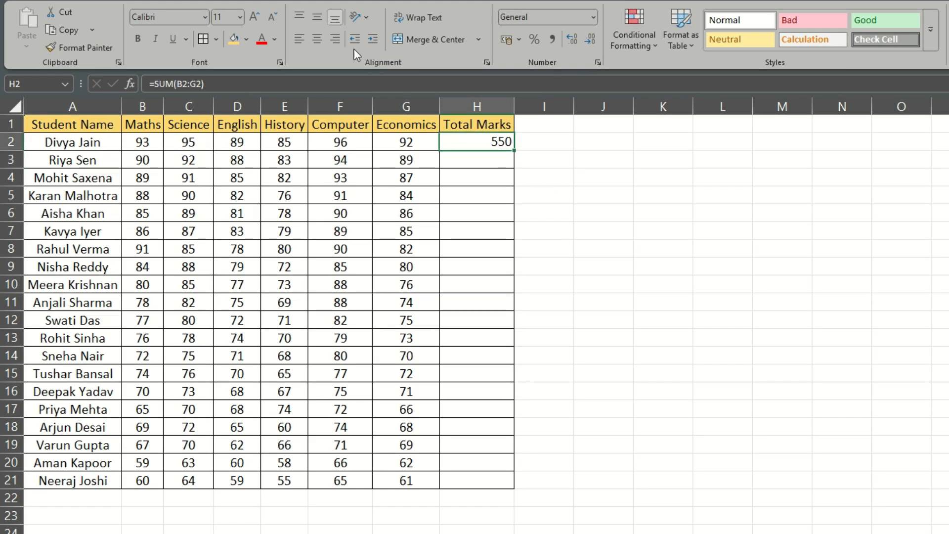
- Center the Total Marks cells H2:H21 both horizontally and vertically
{"action": "left_click_drag", "start_coordinate": [459, 144], "coordinate": [455, 480]}
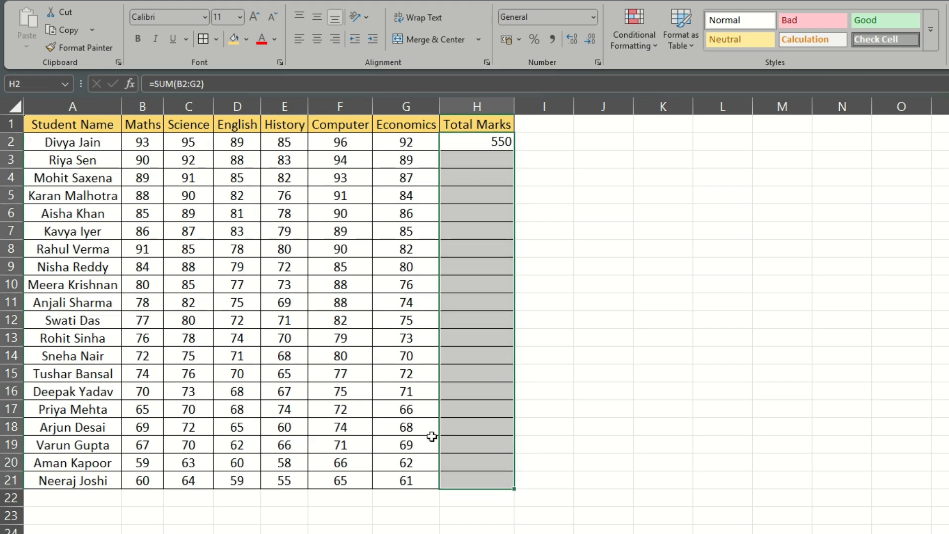
{"action": "left_click", "coordinate": [317, 39]}
{"action": "left_click", "coordinate": [317, 17]}
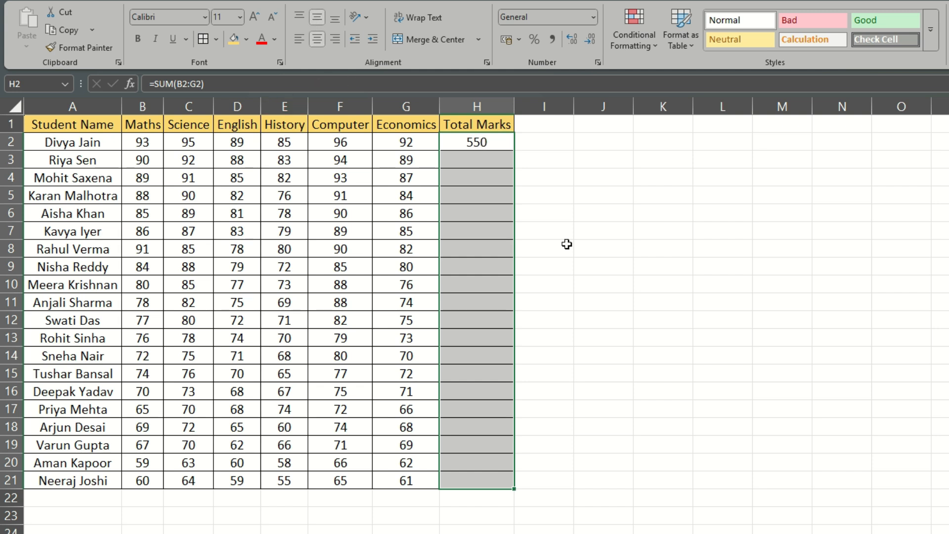
{"action": "left_click", "coordinate": [637, 264]}
- Fill the SUM formula from H2 down the Total Marks column to H21
{"action": "left_click", "coordinate": [497, 149]}
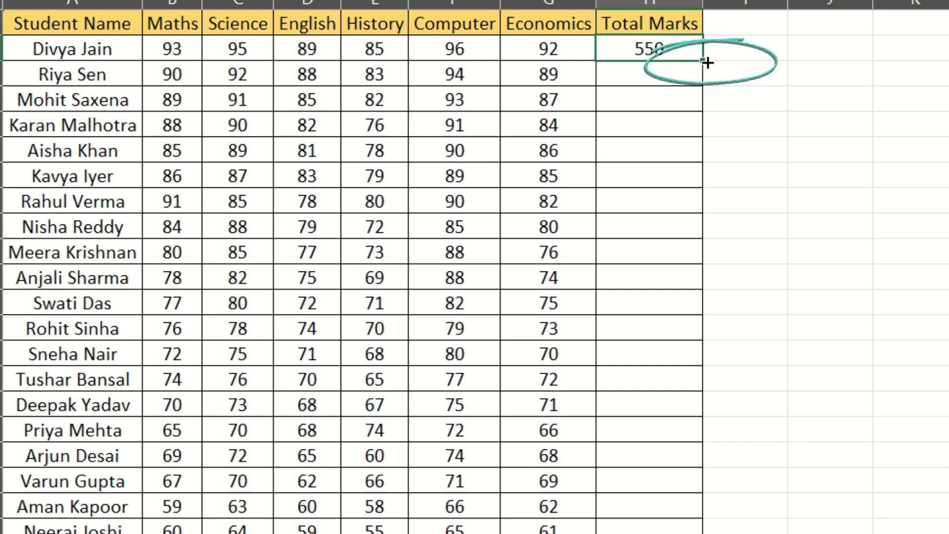
{"action": "double_click", "coordinate": [706, 63]}
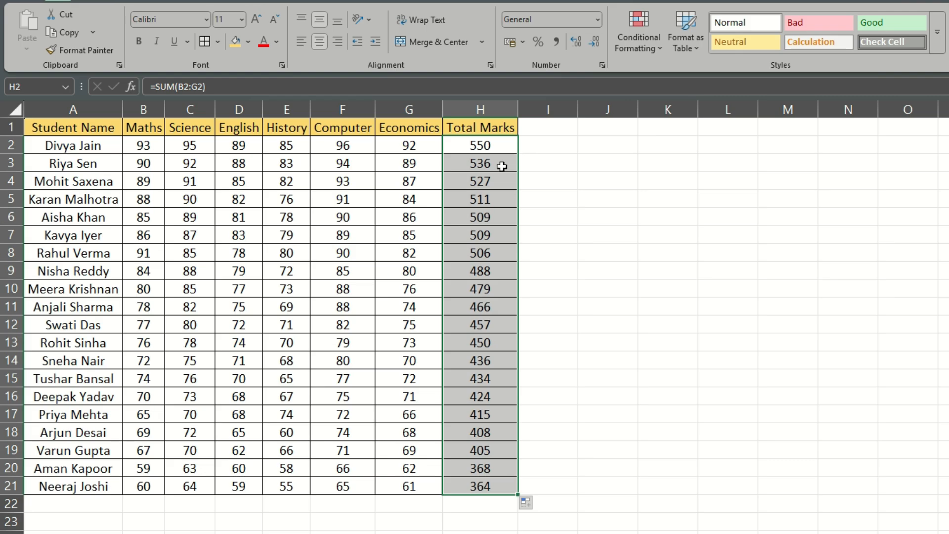
{"action": "left_click", "coordinate": [638, 377]}
- Examine which cell ranges the SUM formulas in the Total Marks column add up, going from H2 down to H11
{"action": "left_click", "coordinate": [481, 149]}
{"action": "left_click", "coordinate": [481, 163]}
{"action": "left_click", "coordinate": [345, 87]}
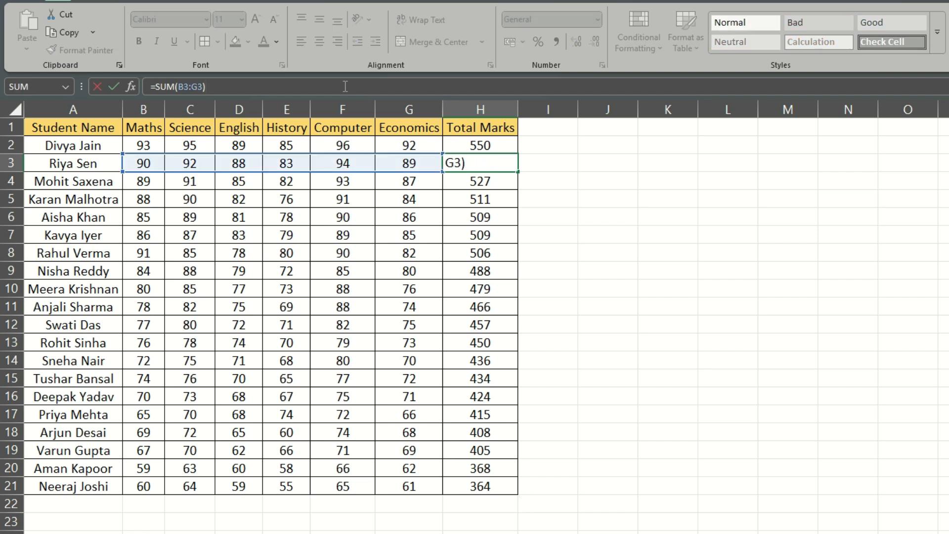
{"action": "key", "text": "Return"}
{"action": "key", "text": "F2"}
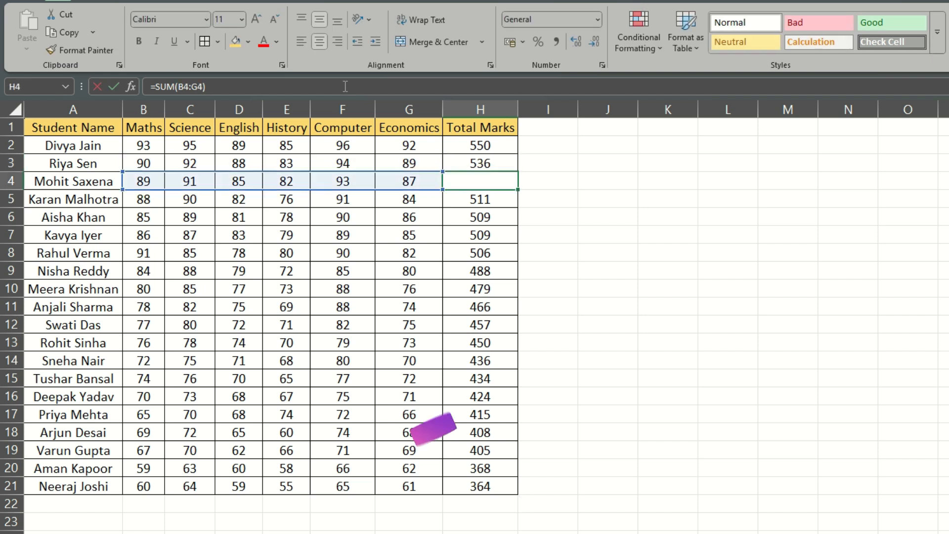
{"action": "key", "text": "Return"}
{"action": "key", "text": "F2"}
{"action": "key", "text": "Return"}
{"action": "key", "text": "F2"}
{"action": "key", "text": "Return"}
{"action": "key", "text": "F2"}
{"action": "key", "text": "Return"}
{"action": "key", "text": "F2"}
{"action": "key", "text": "Return"}
{"action": "key", "text": "F2"}
{"action": "key", "text": "Return"}
{"action": "key", "text": "F2"}
{"action": "key", "text": "Return"}
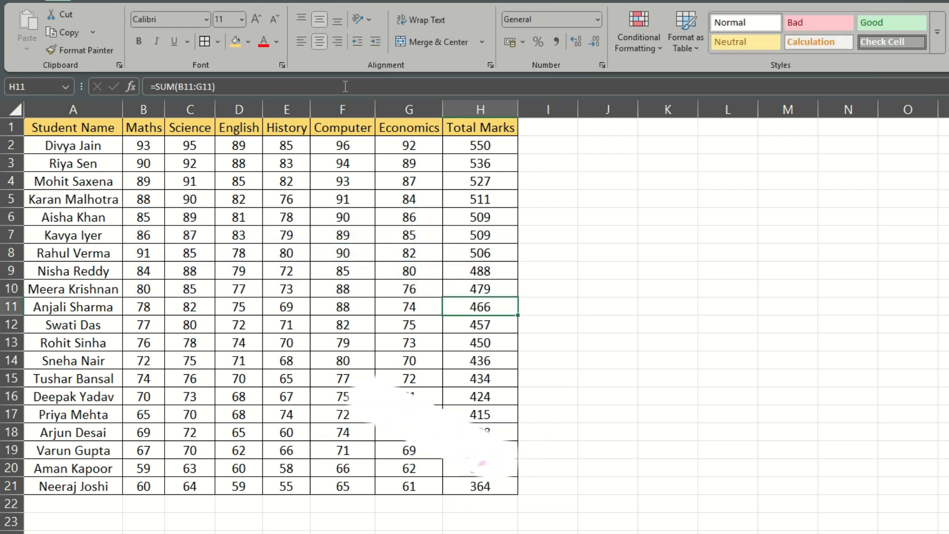
{"action": "left_click", "coordinate": [608, 342]}
{"action": "left_click", "coordinate": [500, 309]}
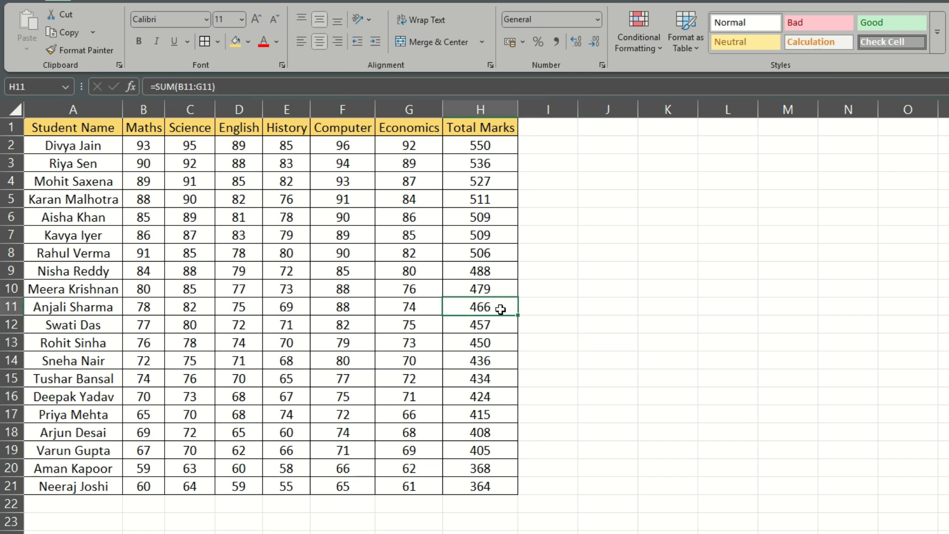
{"action": "key", "text": "F2"}
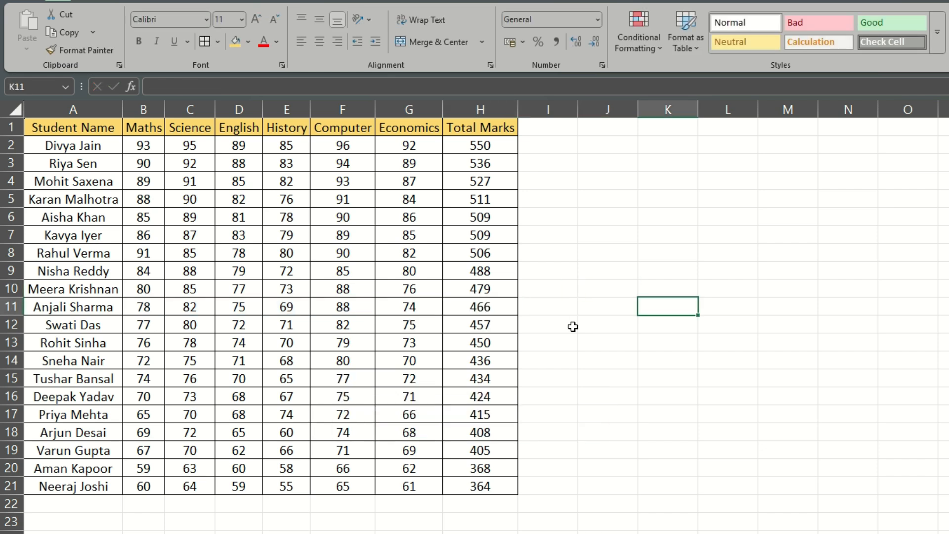
- Enter the row label "Total Class Mark" in cell A22 below the student names
{"action": "mouse_move", "coordinate": [95, 506]}
{"action": "left_mouse_down"}
{"action": "mouse_move", "coordinate": [402, 504]}
{"action": "mouse_move", "coordinate": [98, 510]}
{"action": "left_mouse_up"}
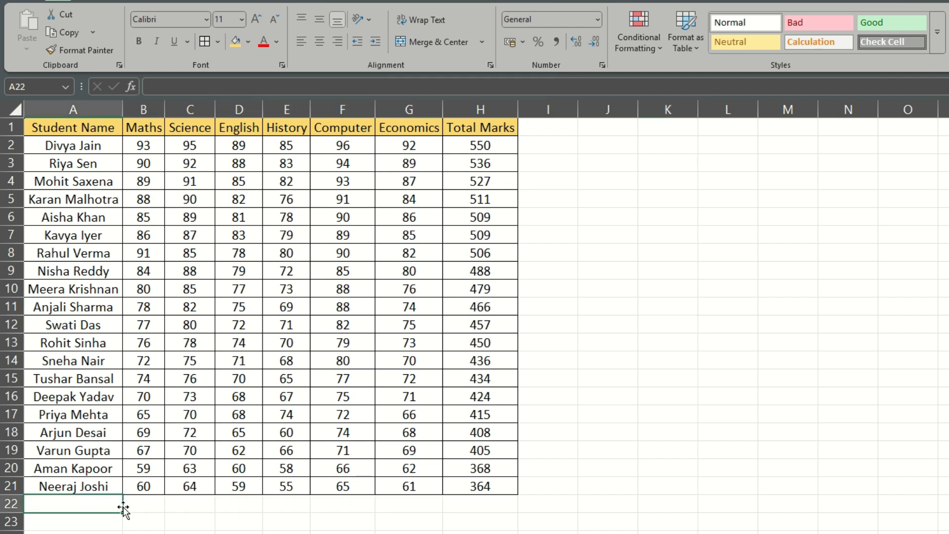
{"action": "type", "text": "Total Class Mark"}
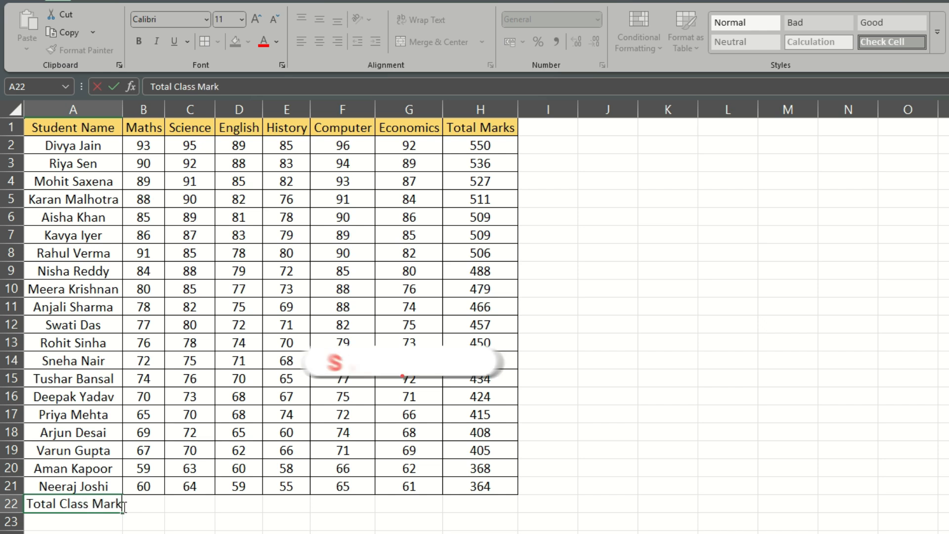
{"action": "left_click", "coordinate": [238, 533]}
{"action": "left_click", "coordinate": [91, 505]}
{"action": "left_click_drag", "start_coordinate": [111, 504], "coordinate": [509, 506]}
{"action": "left_click", "coordinate": [479, 531]}
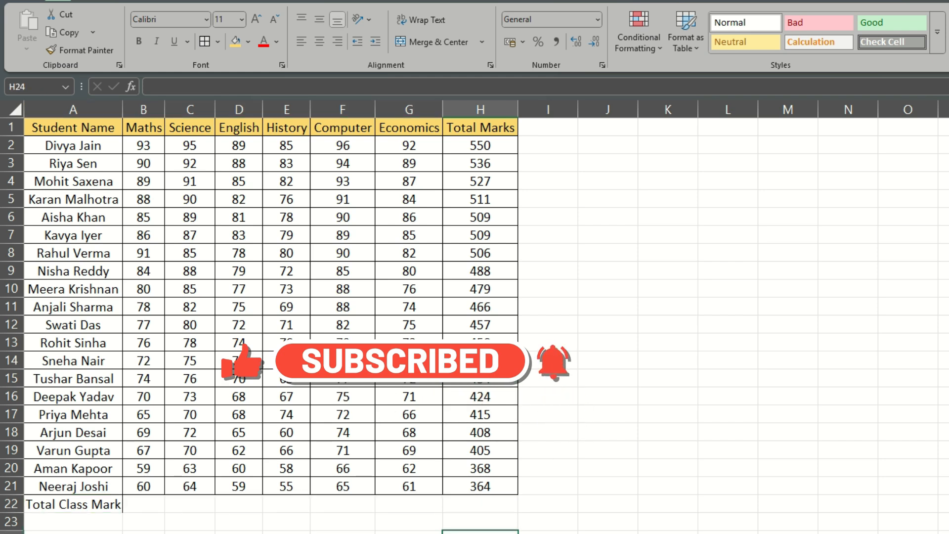
- Copy the header formatting of H1 onto the Total Class Mark label in A22 and make the label bold
{"action": "left_click", "coordinate": [92, 504]}
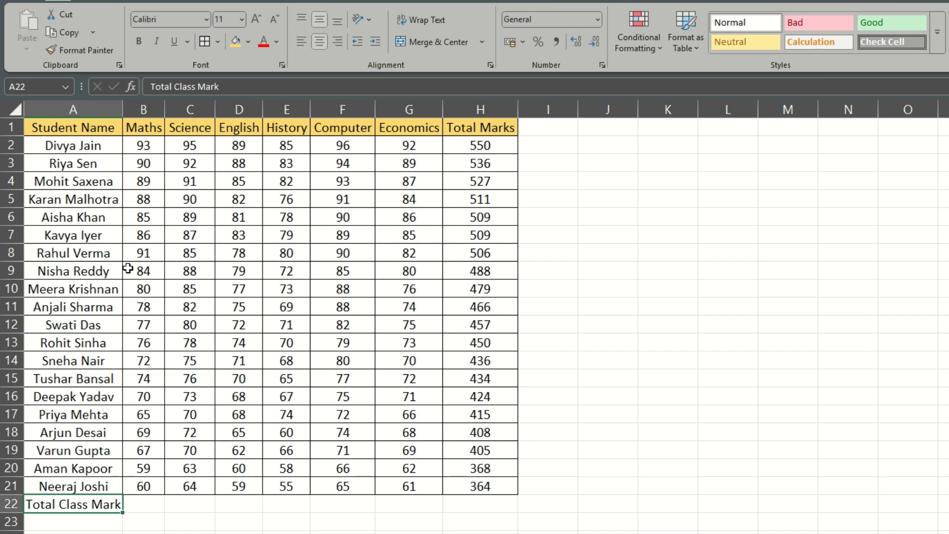
{"action": "key", "text": "ctrl+b"}
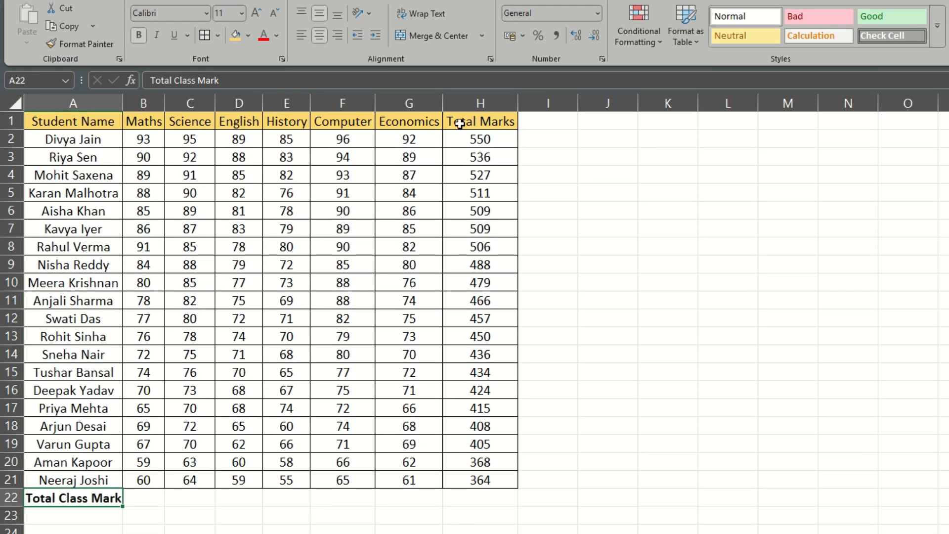
{"action": "left_click", "coordinate": [459, 124]}
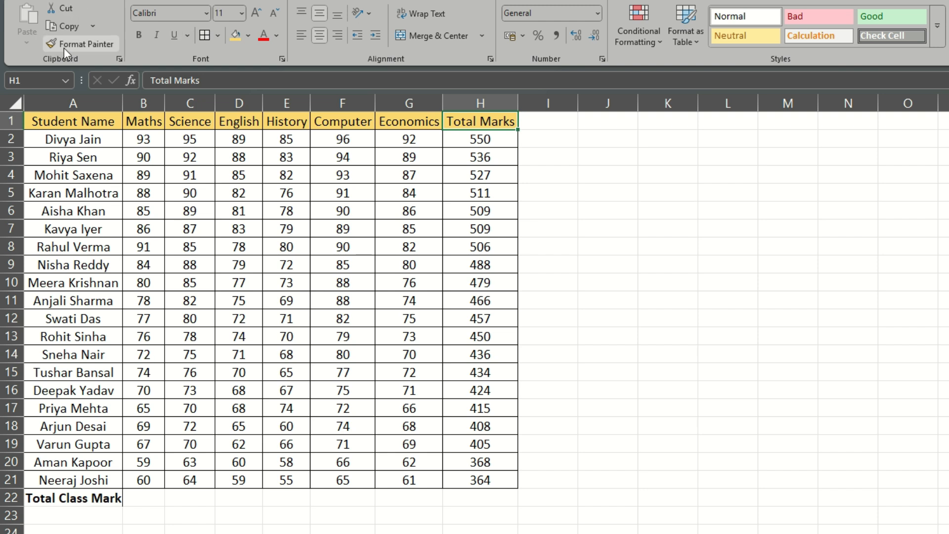
{"action": "left_click", "coordinate": [79, 43]}
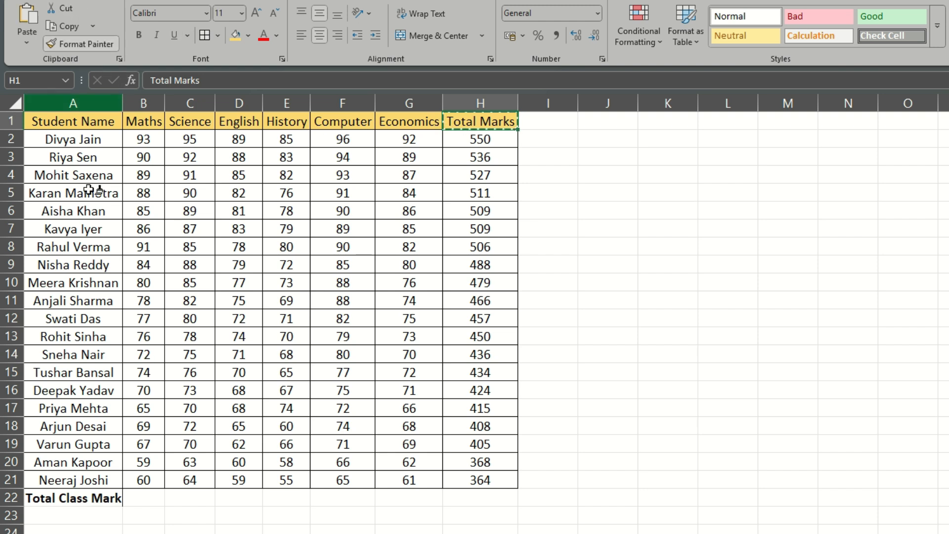
{"action": "left_click", "coordinate": [88, 498]}
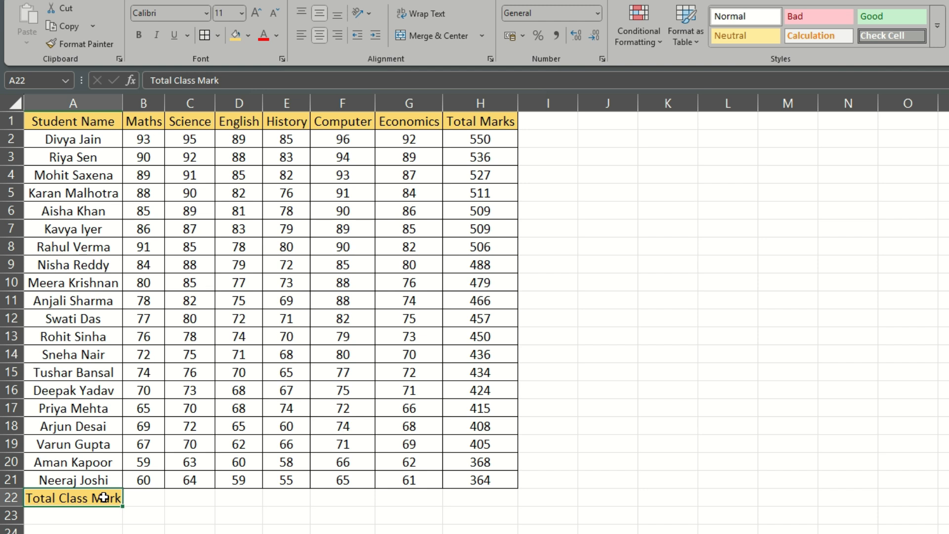
{"action": "left_click", "coordinate": [138, 35]}
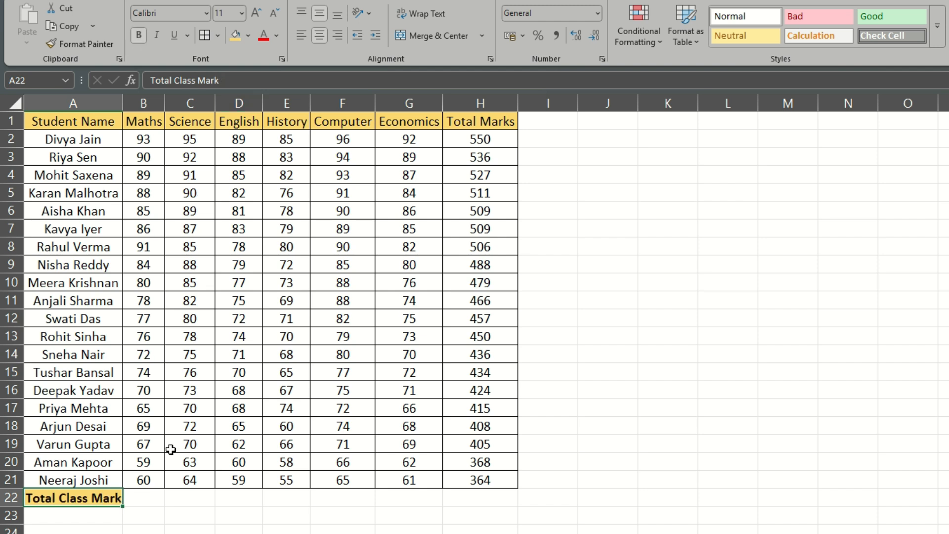
{"action": "left_click", "coordinate": [273, 493]}
- Apply all borders to the Total Class Mark row, cells A22:H22
{"action": "left_click_drag", "start_coordinate": [104, 496], "coordinate": [485, 502]}
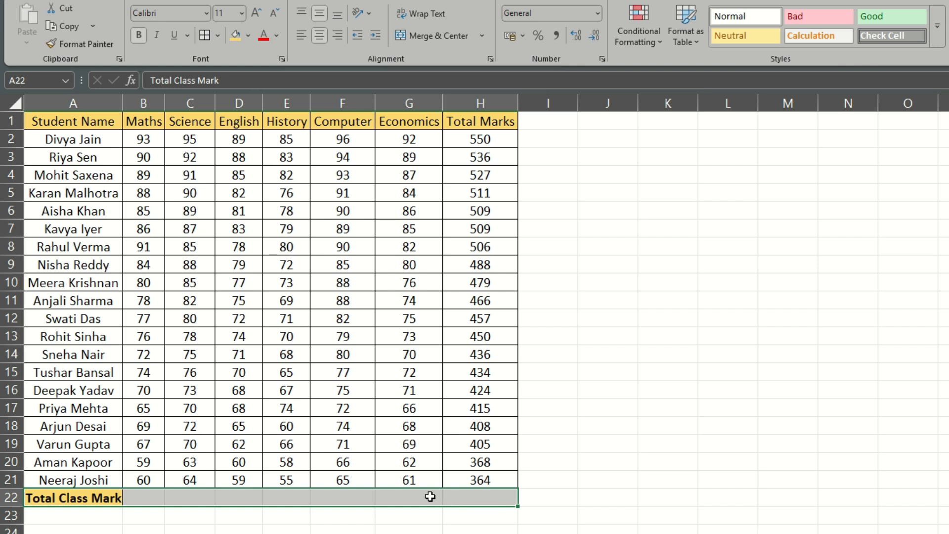
{"action": "key", "text": "alt+h"}
{"action": "key", "text": "b"}
{"action": "key", "text": "a"}
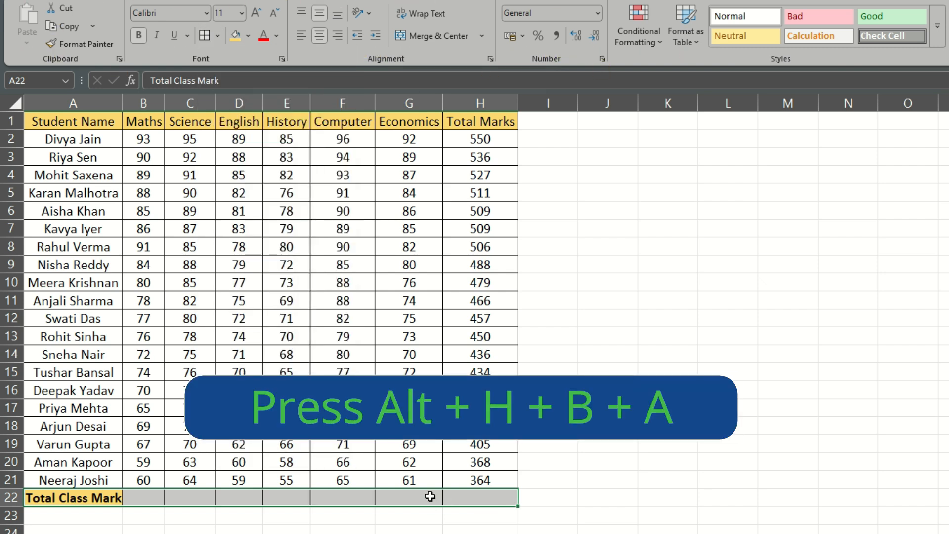
{"action": "left_click", "coordinate": [706, 445]}
{"action": "left_click_drag", "start_coordinate": [147, 497], "coordinate": [484, 499]}
{"action": "left_click", "coordinate": [414, 531]}
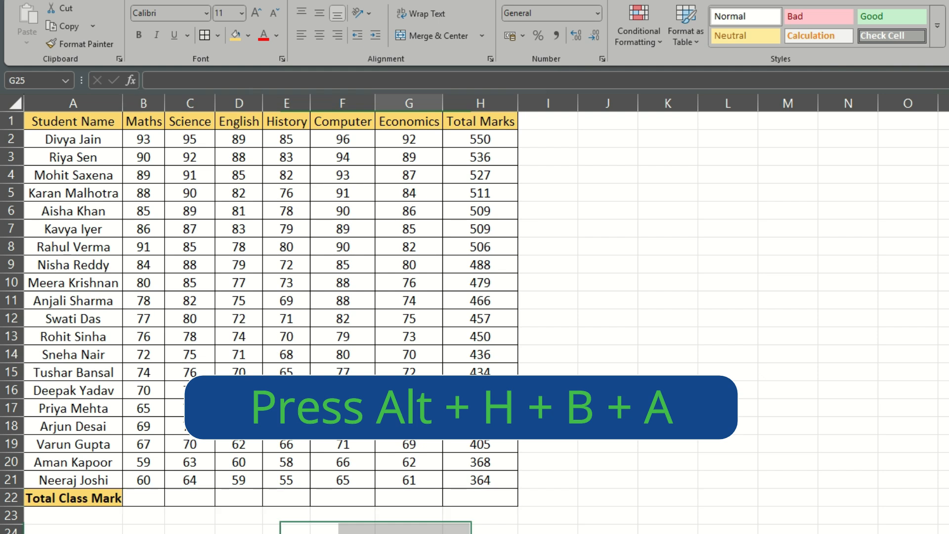
- Enter =SUM(B2:B21) in B22 for the Maths class total and fill the formula across the Total Class Mark row to H22
{"action": "left_click", "coordinate": [144, 500]}
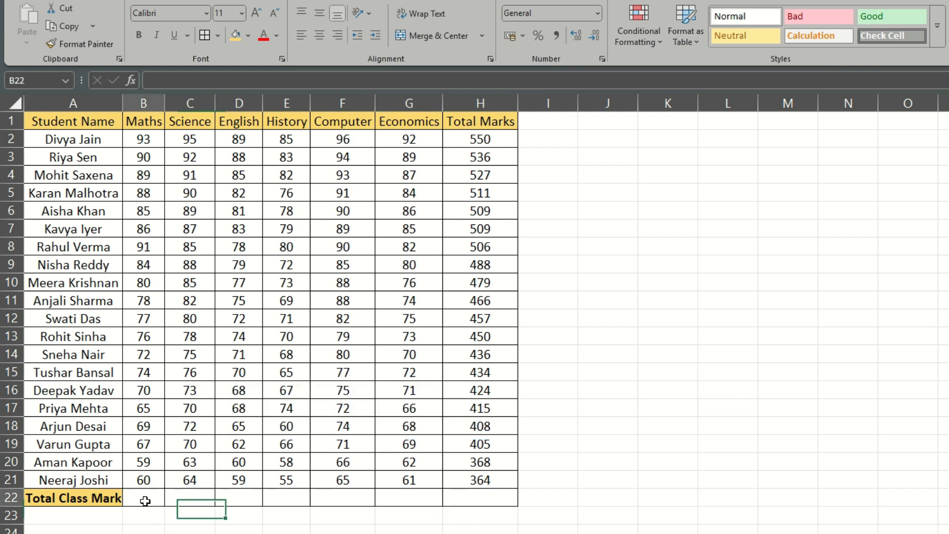
{"action": "type", "text": "="}
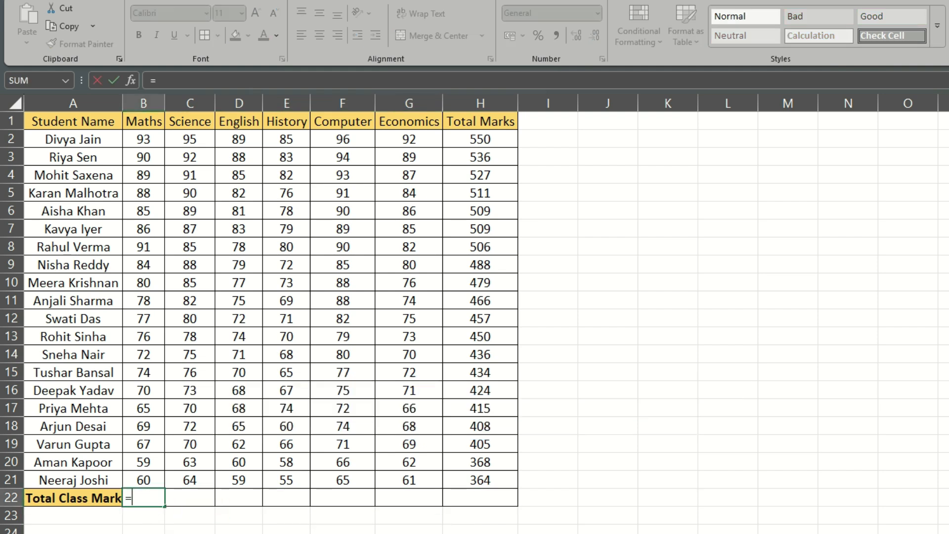
{"action": "type", "text": "su"}
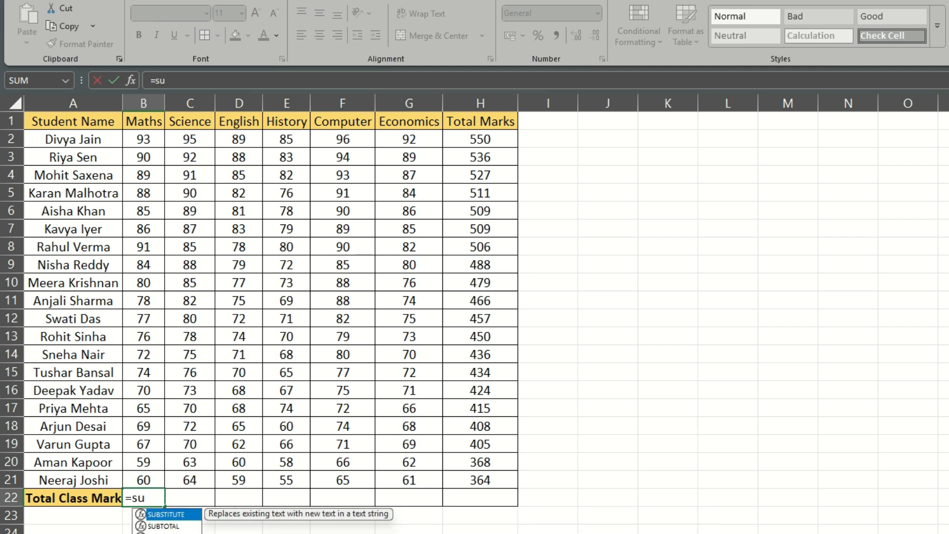
{"action": "type", "text": "m"}
{"action": "key", "text": "Tab"}
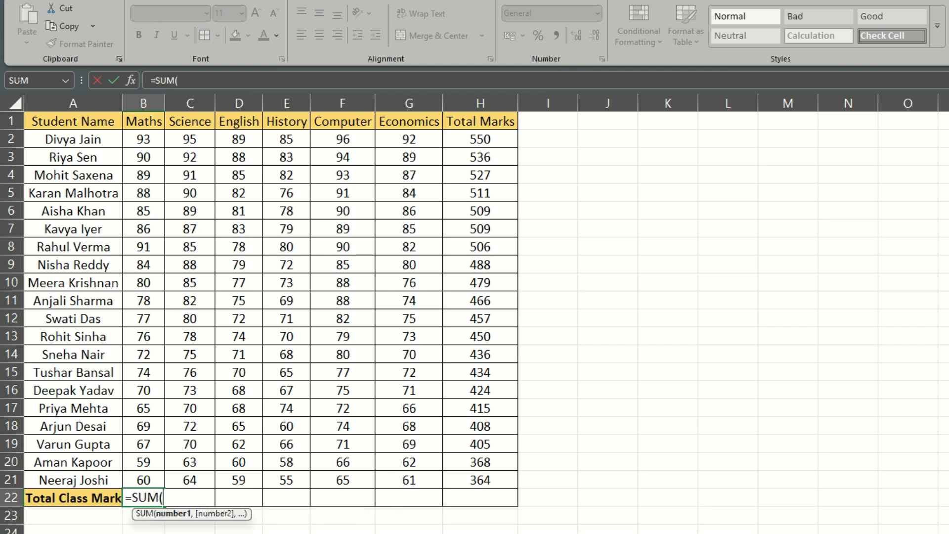
{"action": "left_click_drag", "start_coordinate": [144, 139], "coordinate": [150, 479]}
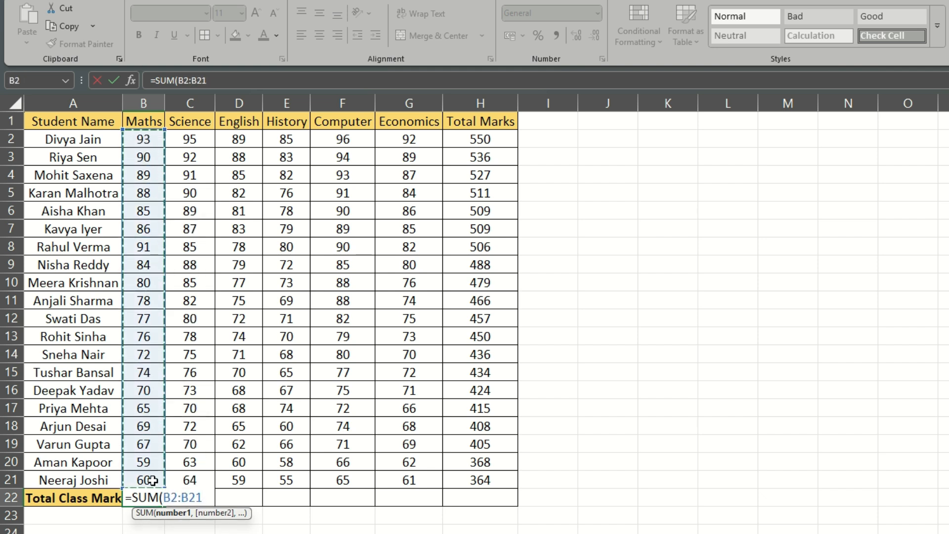
{"action": "type", "text": ")"}
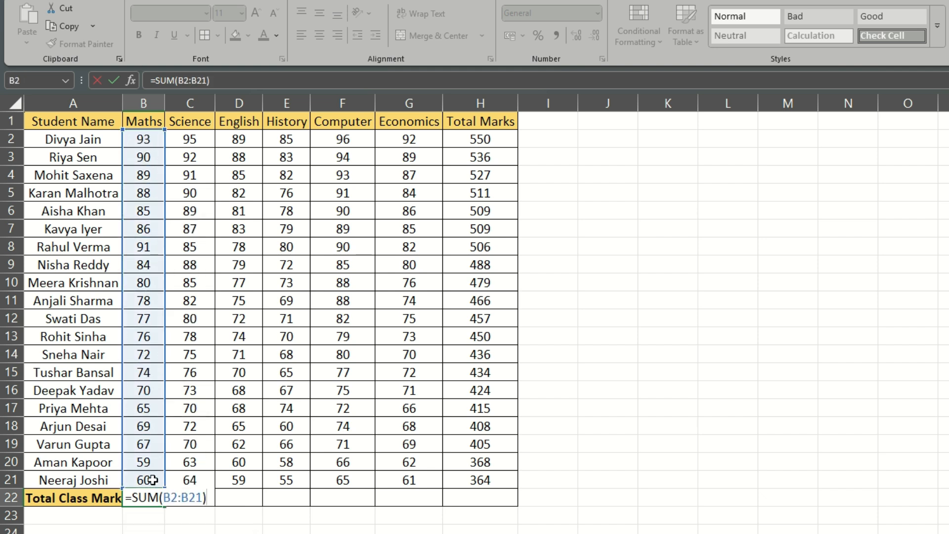
{"action": "key", "text": "ctrl+Return"}
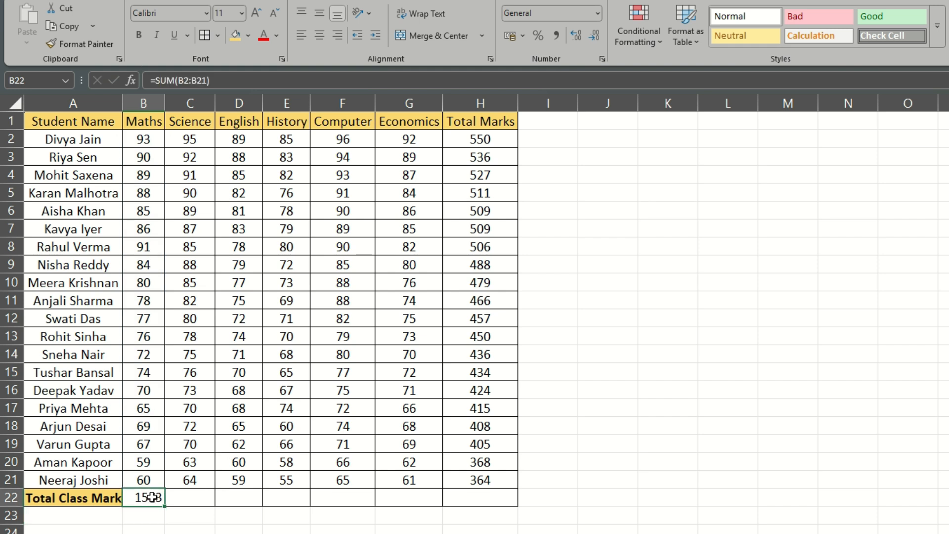
{"action": "left_click_drag", "start_coordinate": [167, 510], "coordinate": [511, 509]}
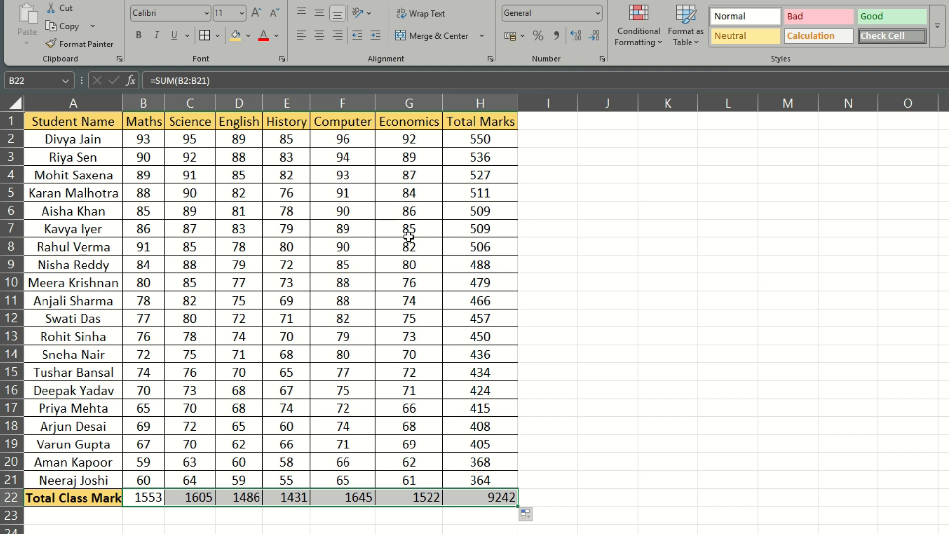
{"action": "left_click", "coordinate": [480, 497]}
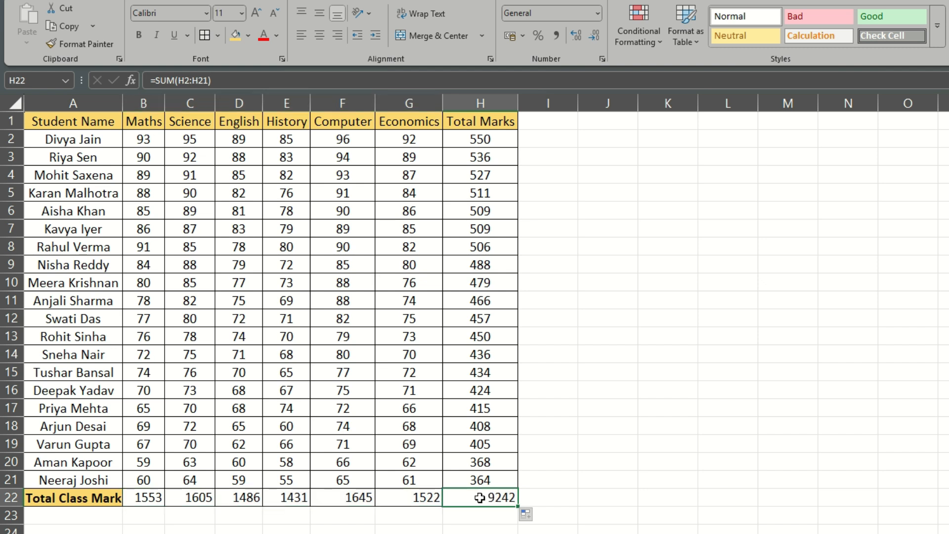
- Centre the class totals in B22:H22 horizontally and vertically and make them bold
{"action": "left_click_drag", "start_coordinate": [154, 498], "coordinate": [476, 495]}
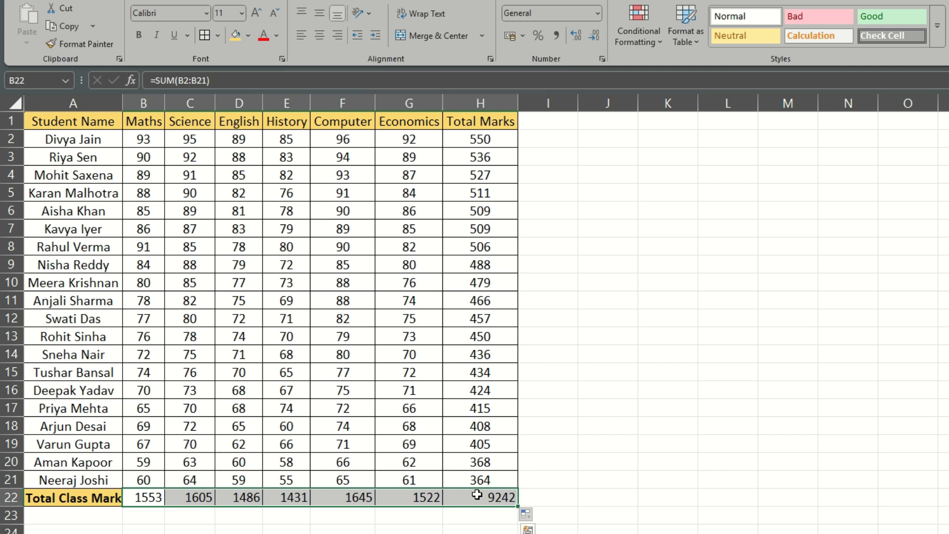
{"action": "left_click", "coordinate": [321, 35]}
{"action": "left_click", "coordinate": [607, 390]}
{"action": "left_click_drag", "start_coordinate": [143, 498], "coordinate": [492, 498]}
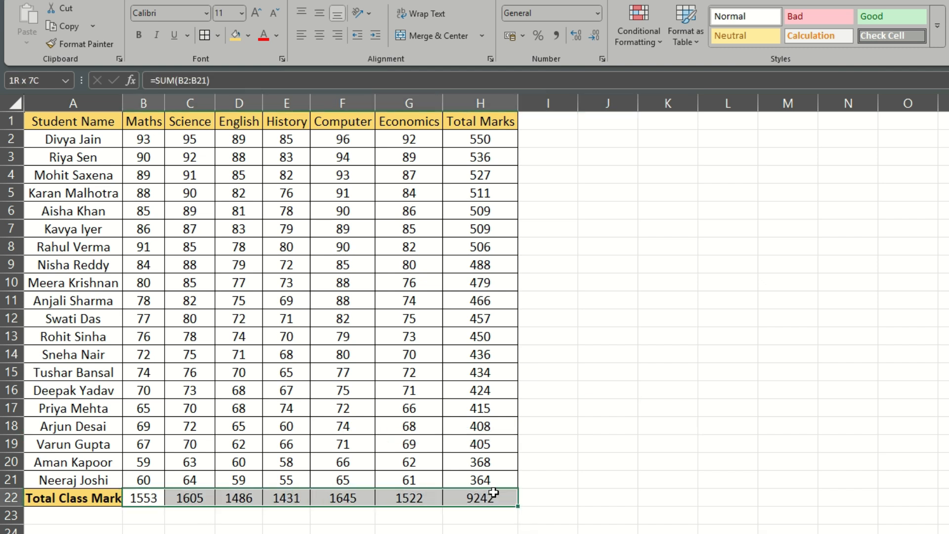
{"action": "left_click", "coordinate": [139, 35]}
{"action": "left_click", "coordinate": [533, 447]}
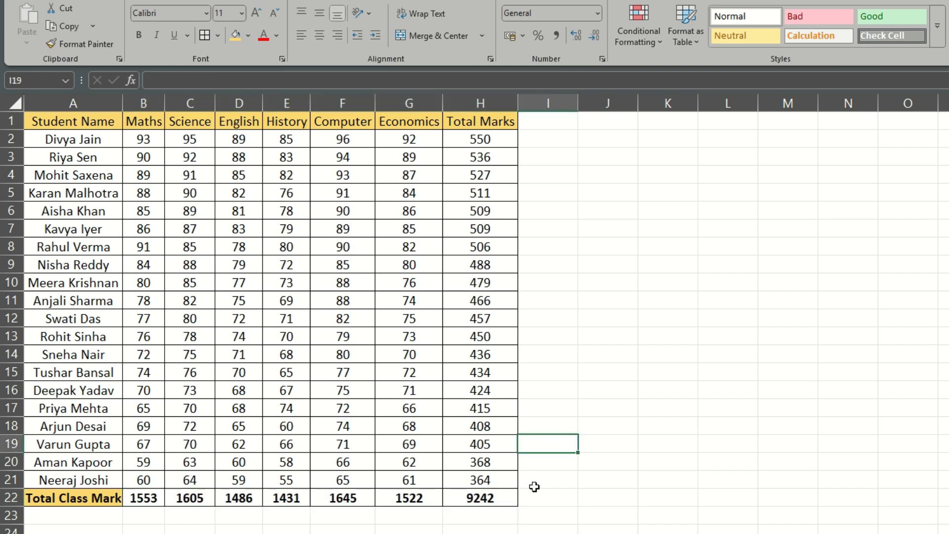
{"action": "left_click", "coordinate": [500, 500]}
{"action": "left_click_drag", "start_coordinate": [143, 498], "coordinate": [492, 499]}
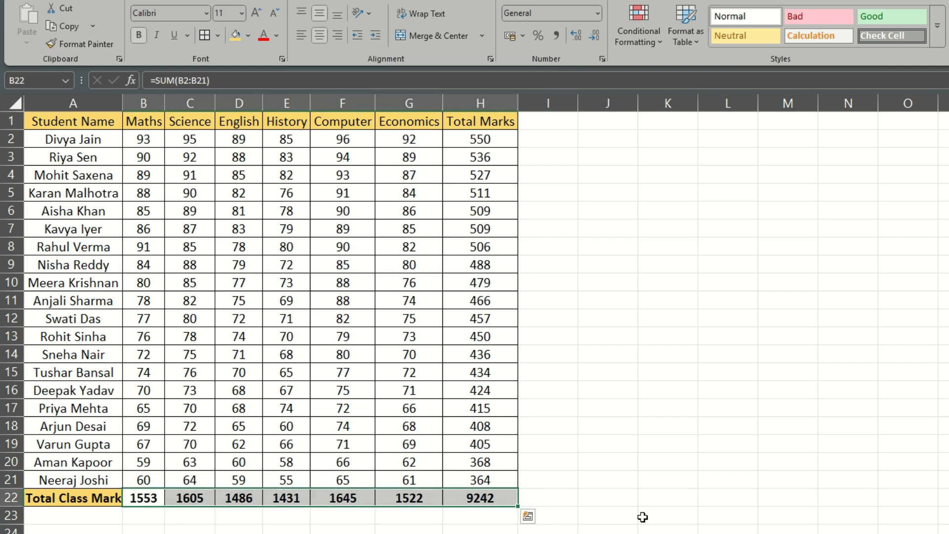
{"action": "left_click", "coordinate": [641, 515]}
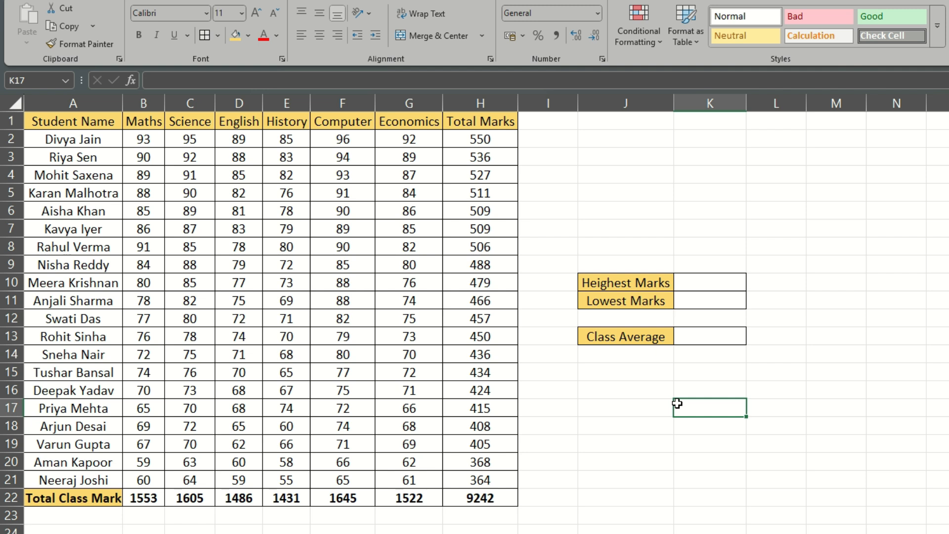
{"action": "left_click", "coordinate": [662, 399]}
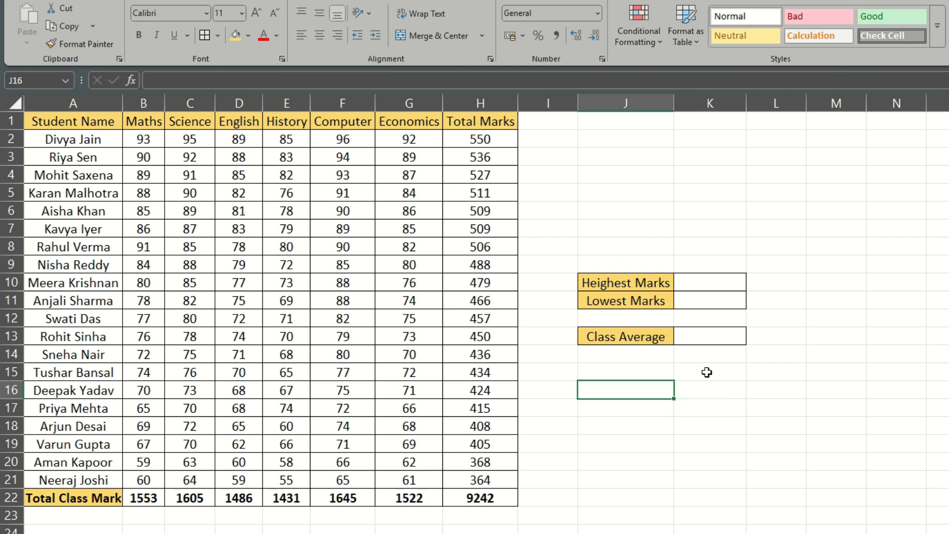
{"action": "left_click", "coordinate": [642, 285]}
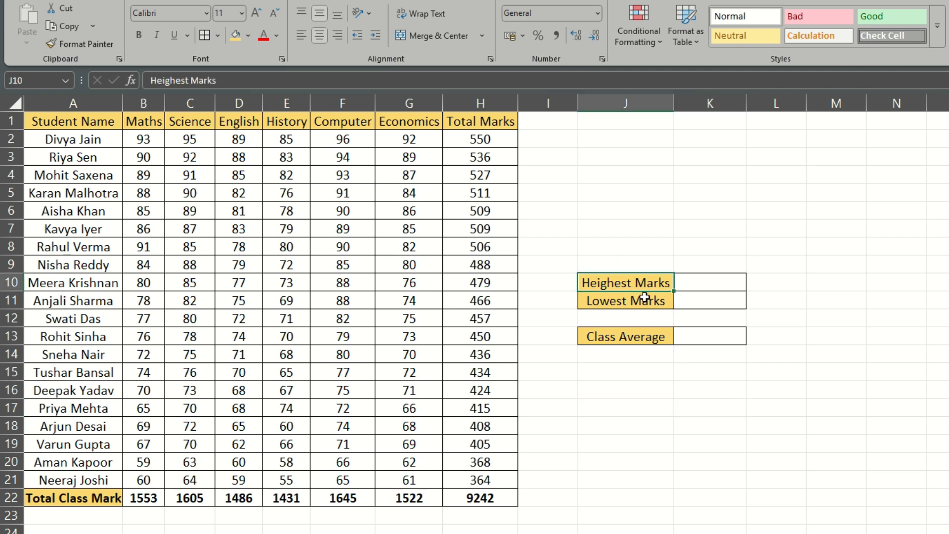
{"action": "left_click", "coordinate": [645, 301]}
{"action": "left_click", "coordinate": [619, 338]}
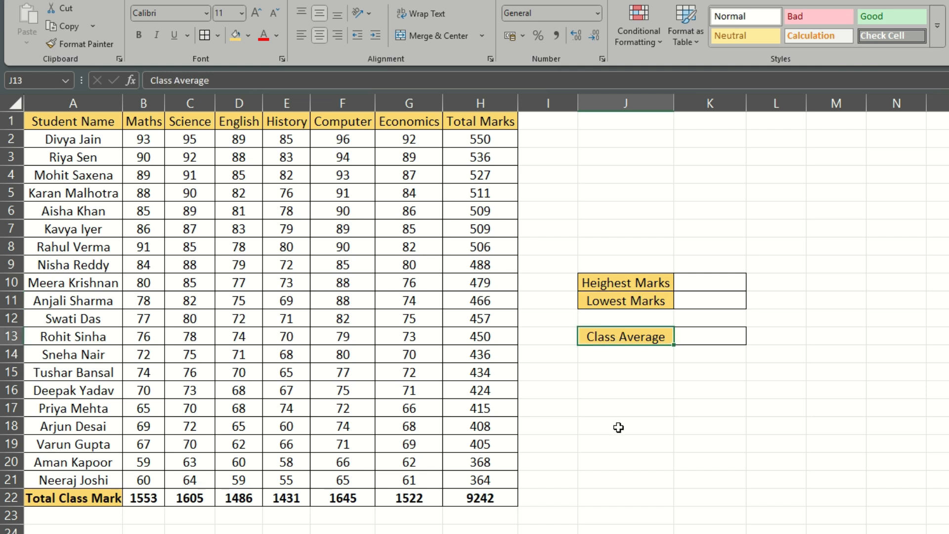
- Enter =MAX(H2:H21) in K10 to return the highest total marks
{"action": "left_click", "coordinate": [708, 282]}
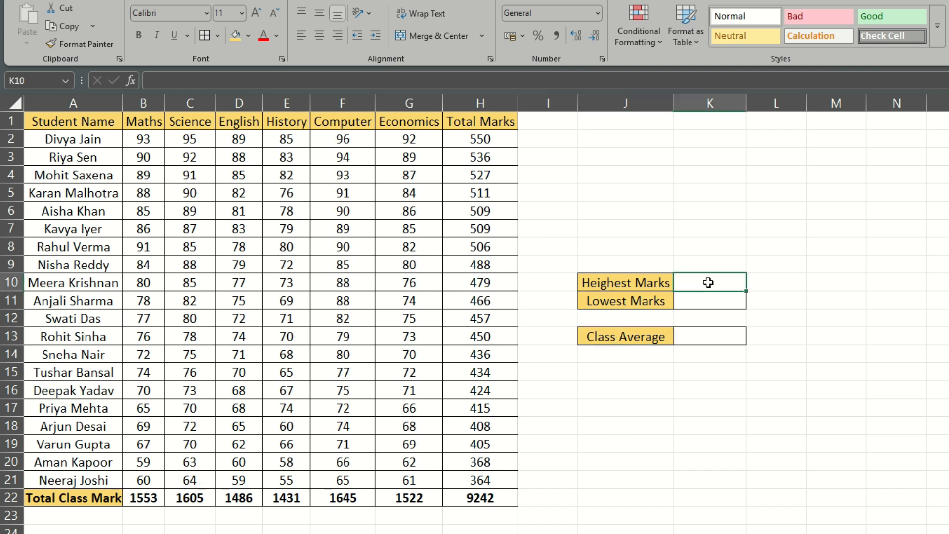
{"action": "type", "text": "=max"}
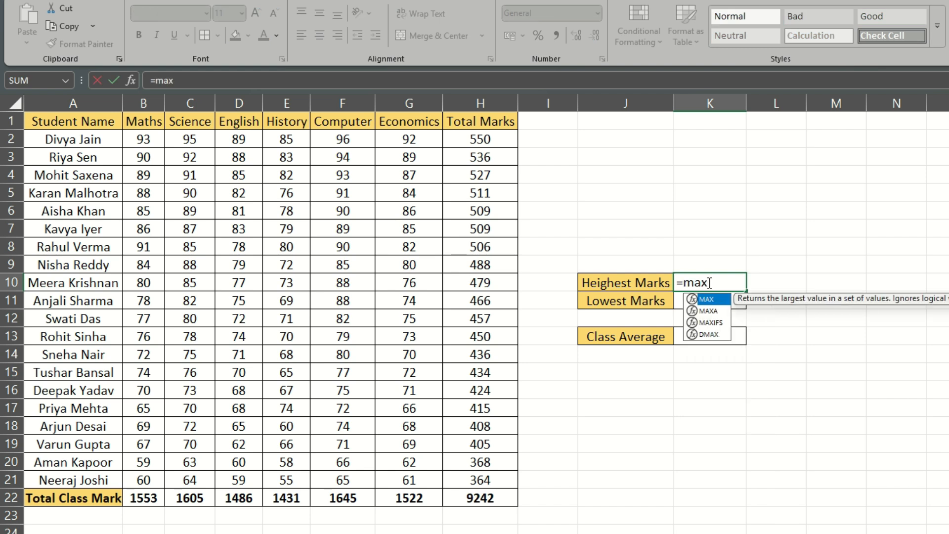
{"action": "key", "text": "Tab"}
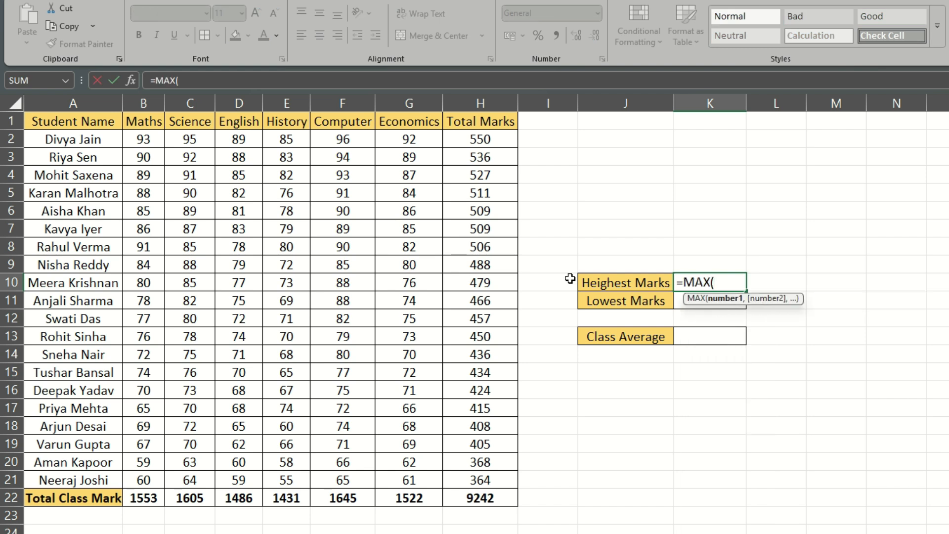
{"action": "left_click_drag", "start_coordinate": [489, 140], "coordinate": [475, 476]}
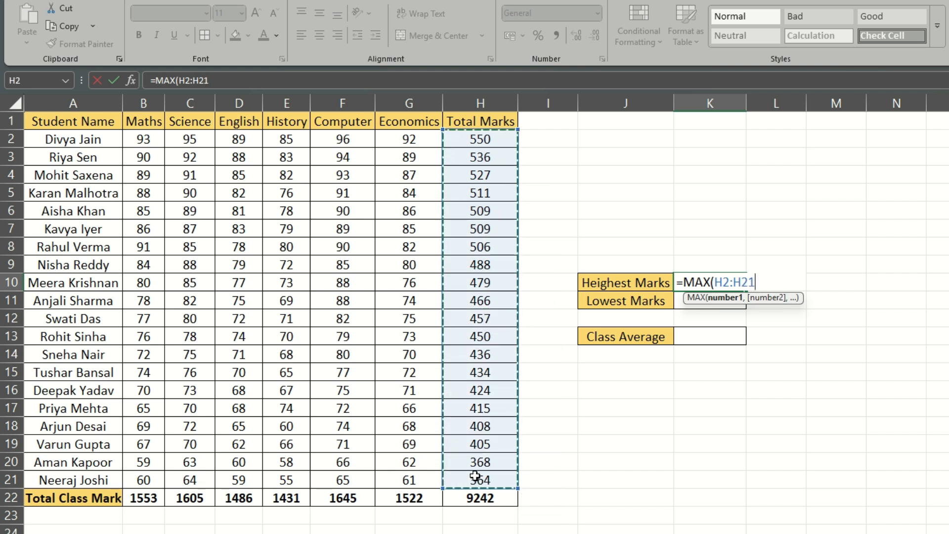
{"action": "type", "text": ")"}
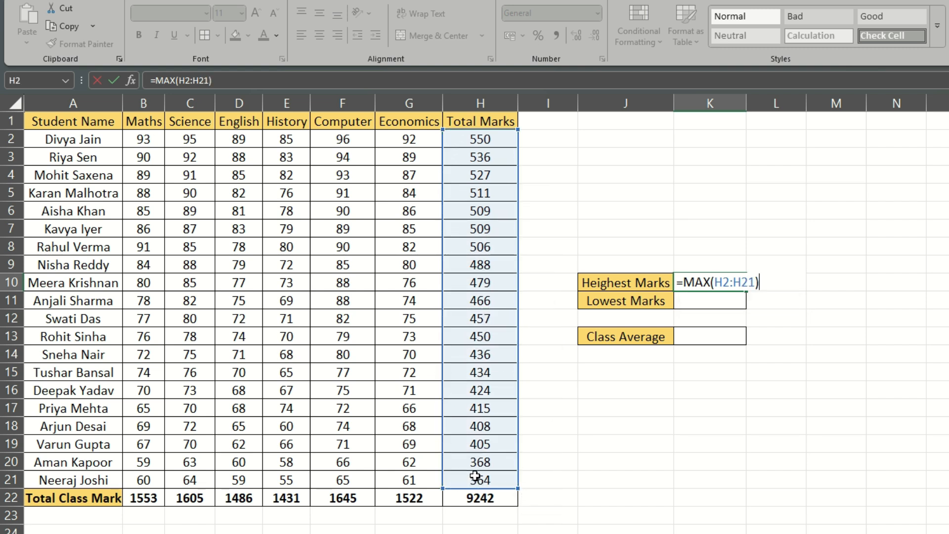
{"action": "key", "text": "Return"}
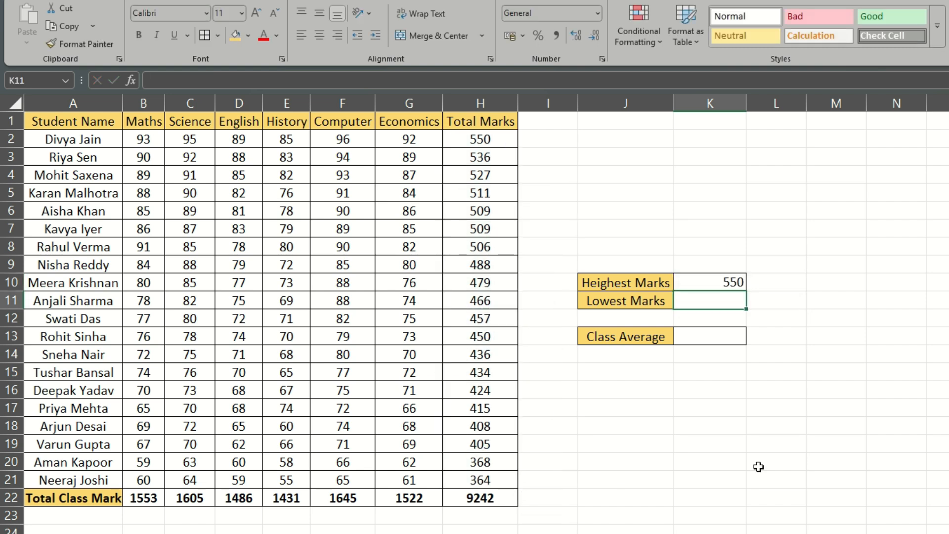
{"action": "left_click", "coordinate": [703, 284]}
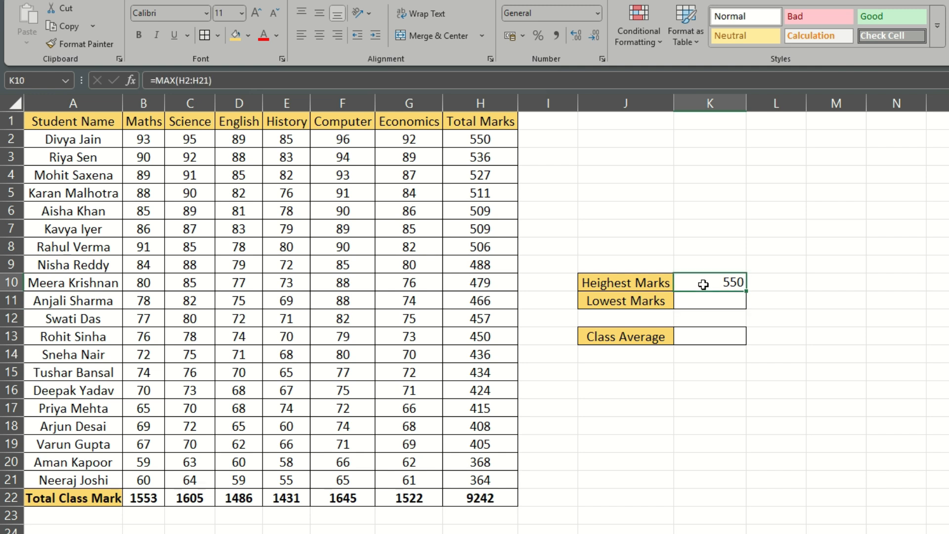
{"action": "left_click", "coordinate": [496, 140]}
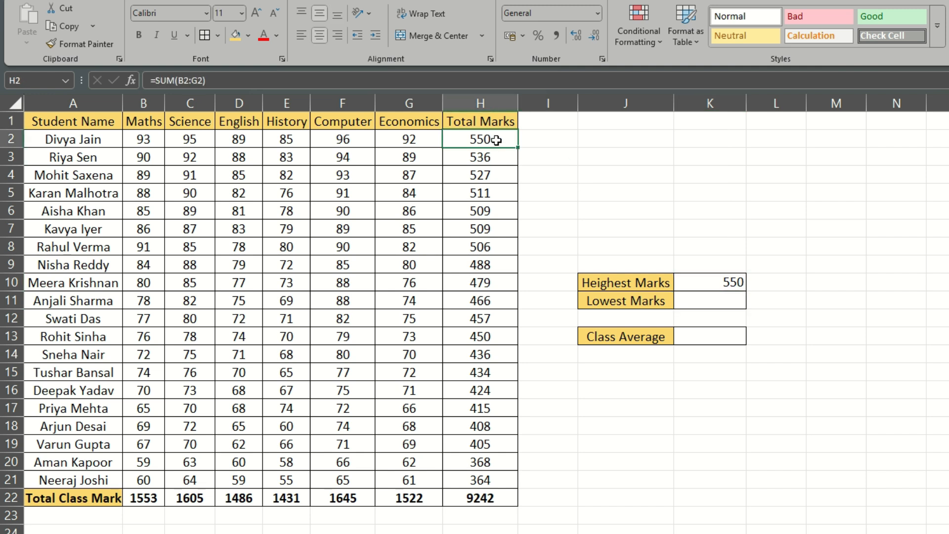
- Enter =MIN(H2:H21) in K11 to return the lowest total marks
{"action": "left_click", "coordinate": [710, 307]}
{"action": "type", "text": "=min"}
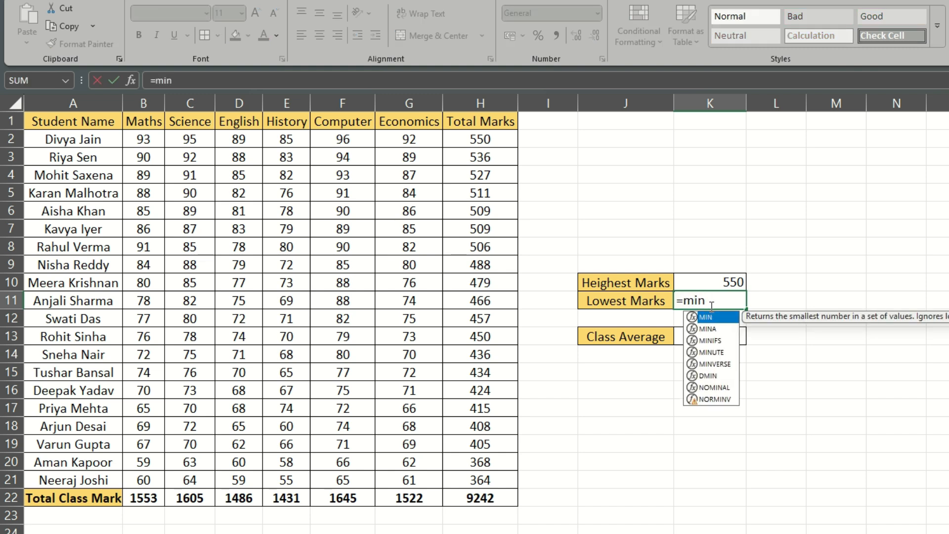
{"action": "key", "text": "Tab"}
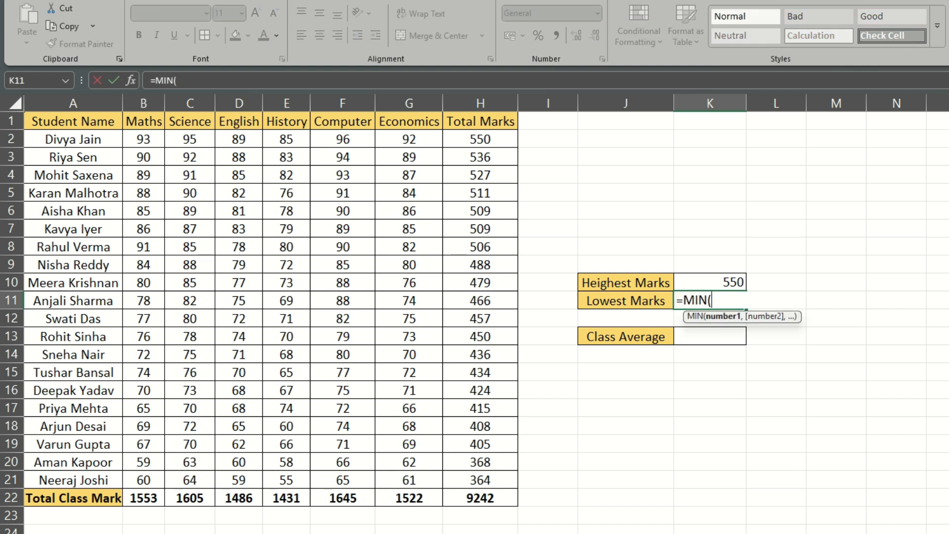
{"action": "left_click", "coordinate": [493, 140]}
{"action": "left_click_drag", "start_coordinate": [493, 140], "coordinate": [479, 469]}
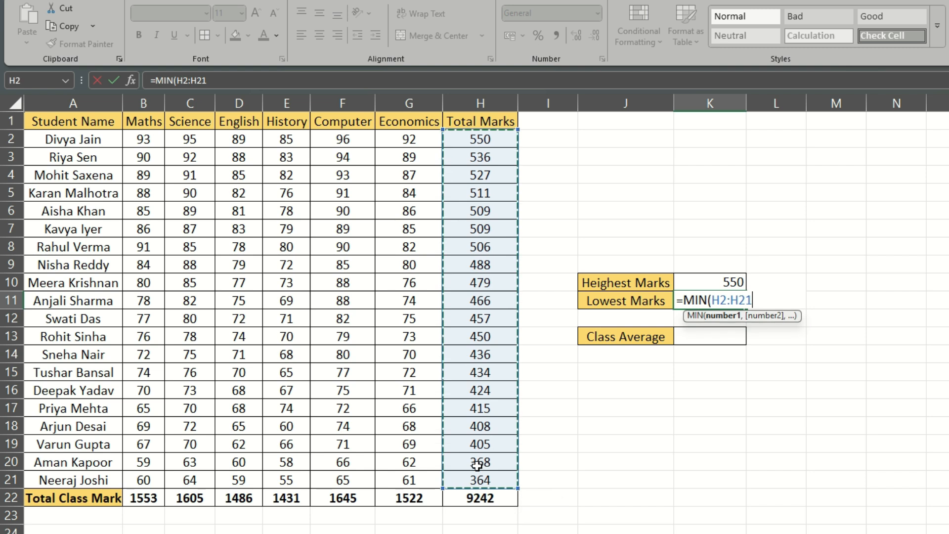
{"action": "type", "text": ")"}
{"action": "key", "text": "Return"}
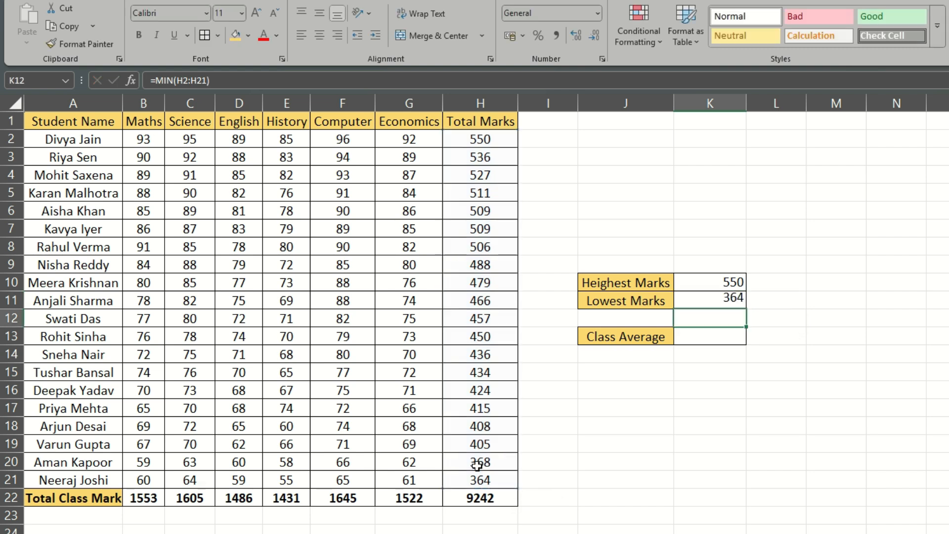
{"action": "left_click", "coordinate": [733, 301]}
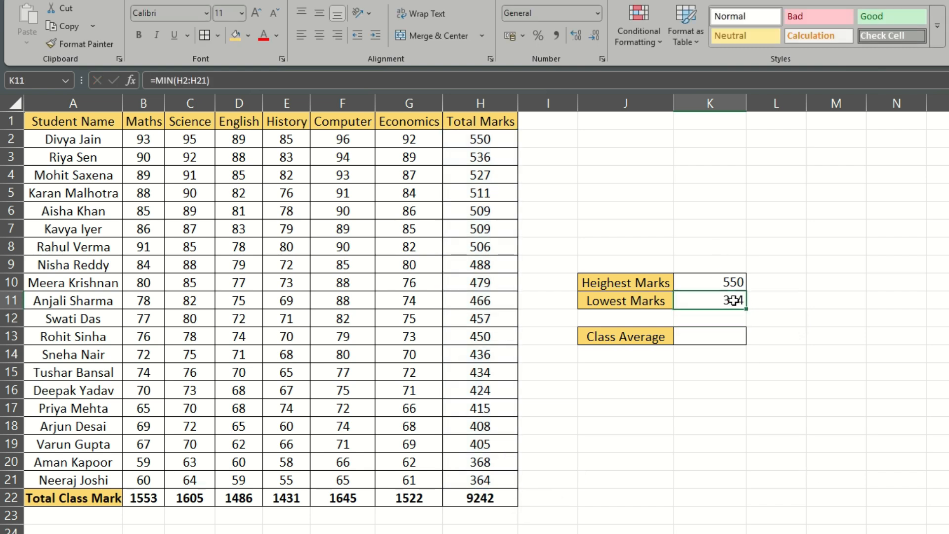
{"action": "left_click", "coordinate": [480, 477]}
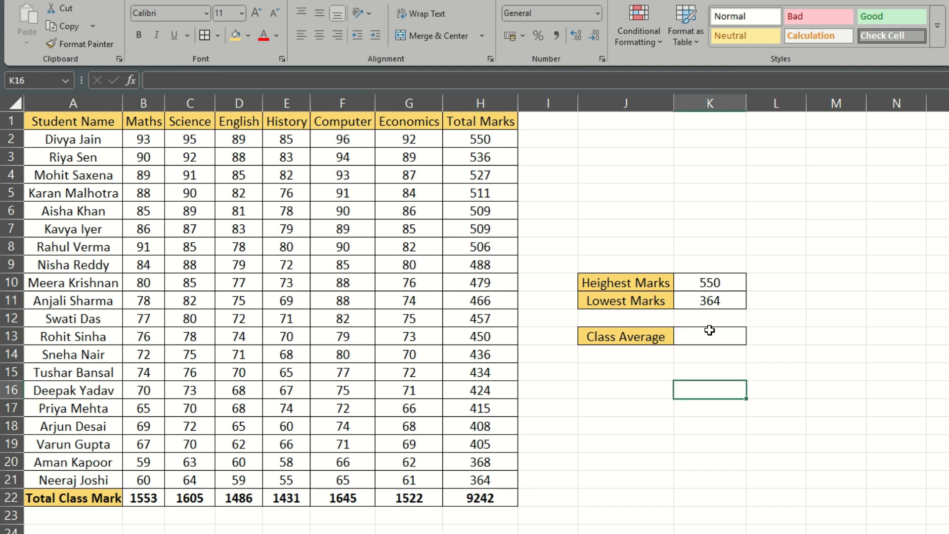
- Enter =AVERAGE(H2:H21) in K13 to calculate the class average of the total marks
{"action": "left_click", "coordinate": [710, 330]}
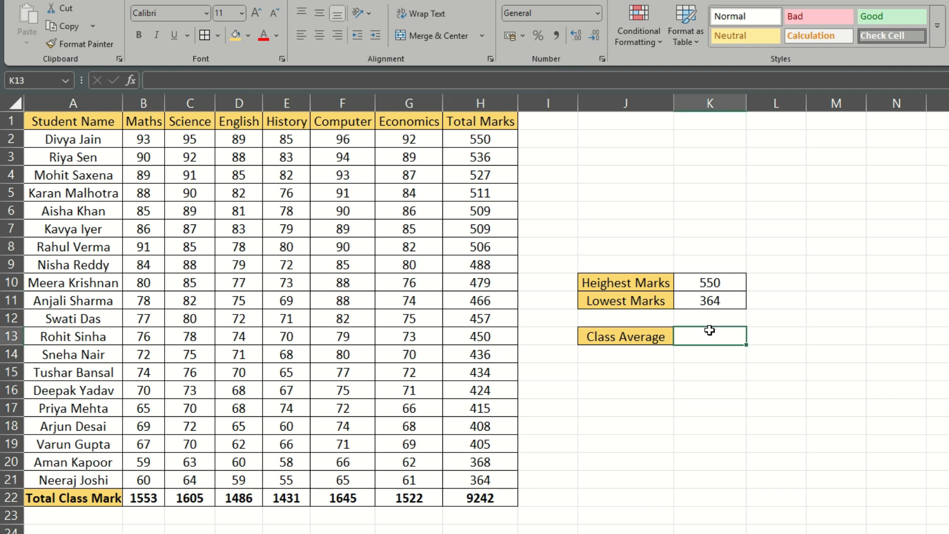
{"action": "type", "text": "=averag"}
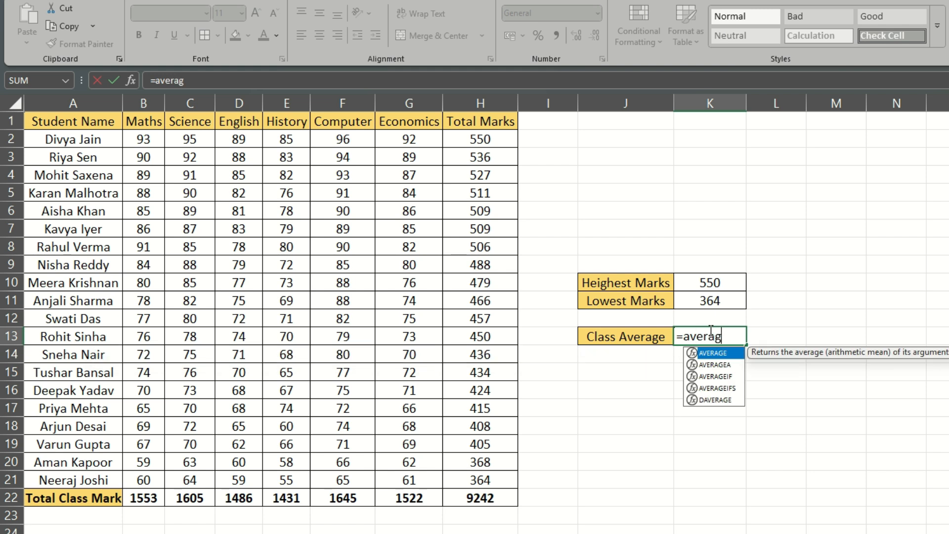
{"action": "key", "text": "Tab"}
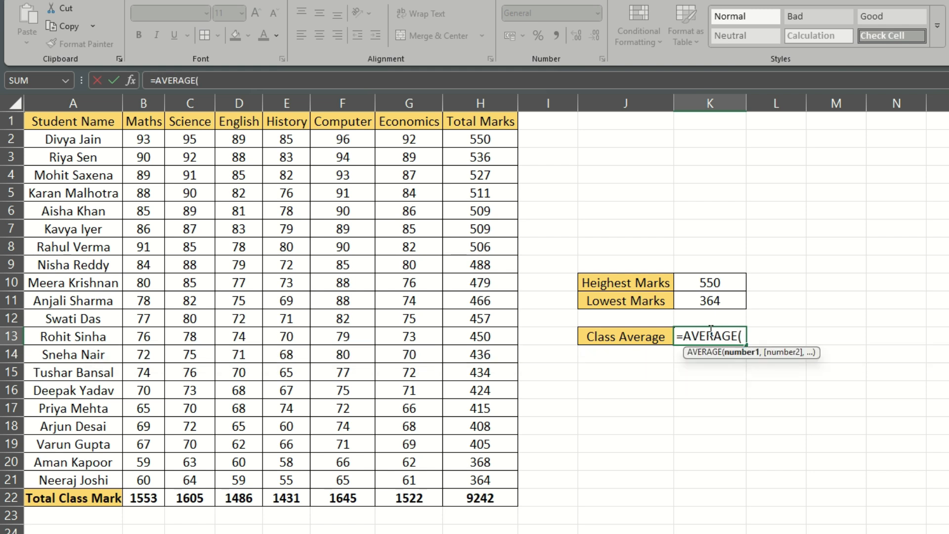
{"action": "left_click_drag", "start_coordinate": [490, 140], "coordinate": [472, 480]}
{"action": "type", "text": ")"}
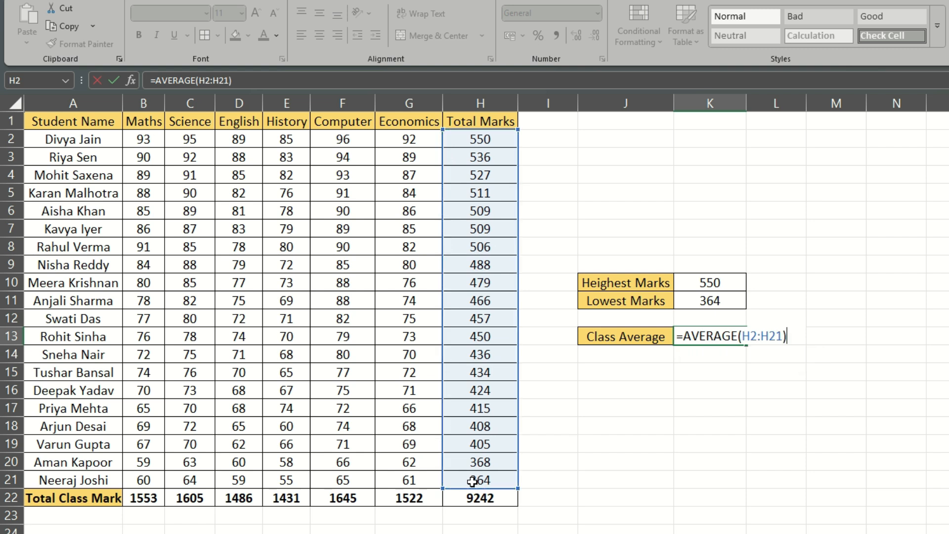
{"action": "key", "text": "Return"}
- Centre the Class Average value in K13 horizontally and vertically
{"action": "left_click", "coordinate": [714, 338]}
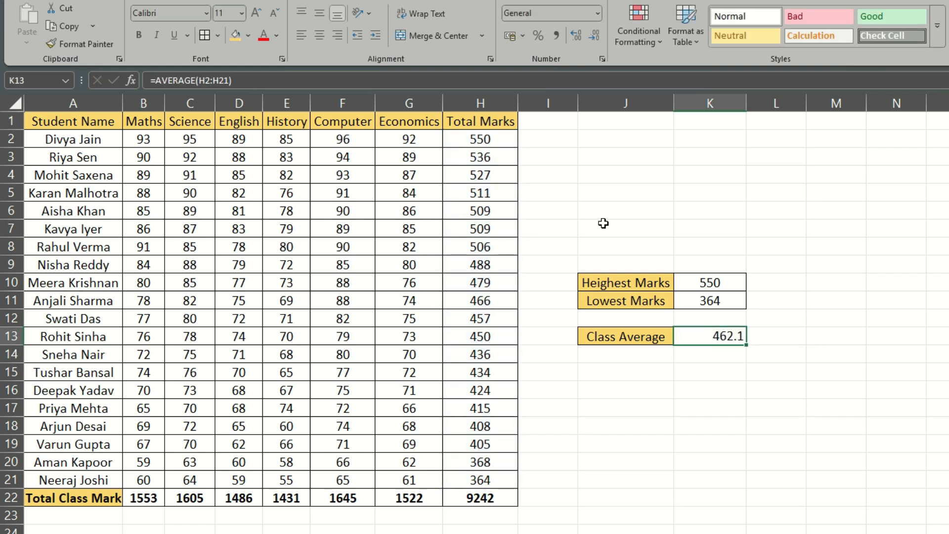
{"action": "left_click", "coordinate": [321, 36]}
{"action": "left_click", "coordinate": [319, 13]}
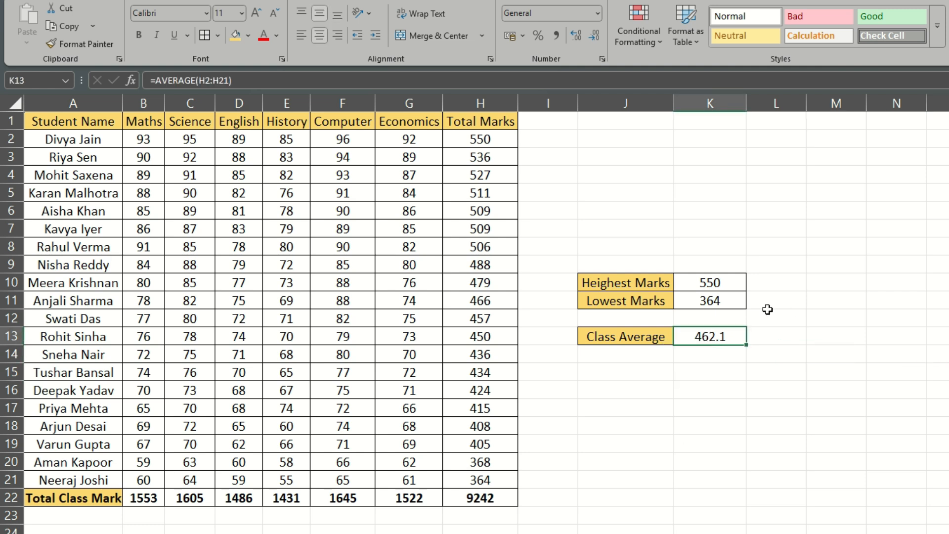
{"action": "left_click_drag", "start_coordinate": [655, 286], "coordinate": [709, 336]}
{"action": "left_click", "coordinate": [824, 374]}
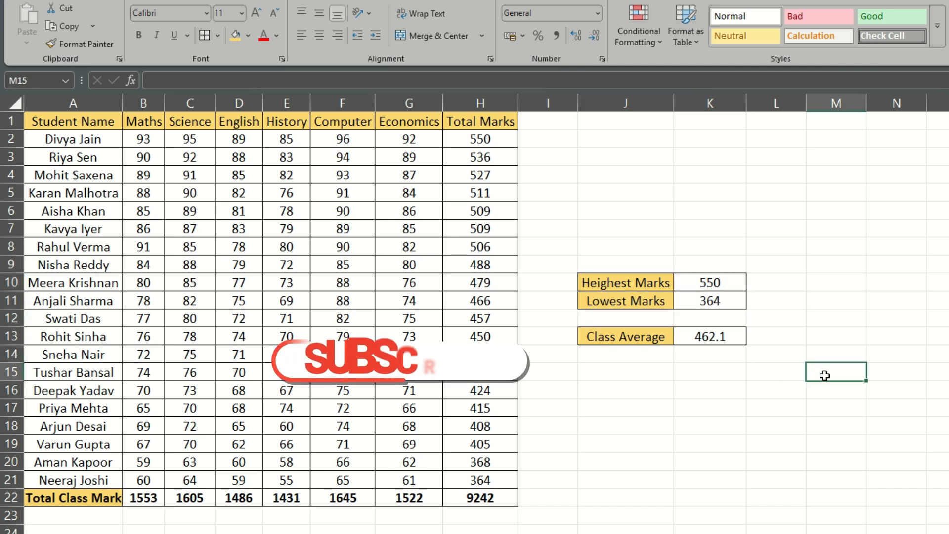